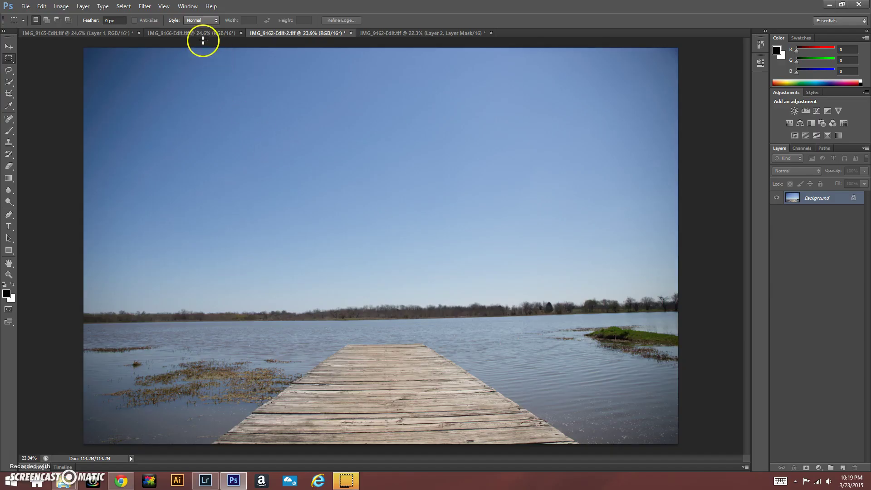
# - Cycle through the IMG_9165, IMG_9166 and IMG_9162-Edit-2 photos, ending on IMG_9166-Edit
pyautogui.click(123, 32)
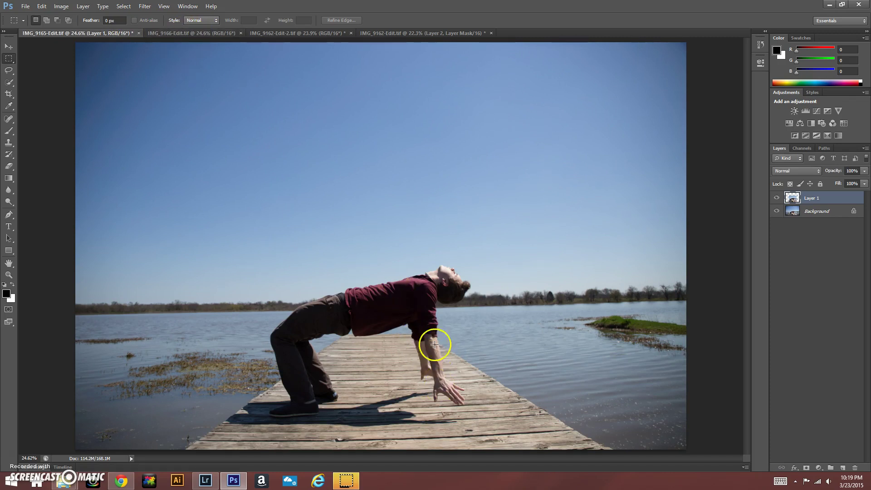
pyautogui.click(210, 32)
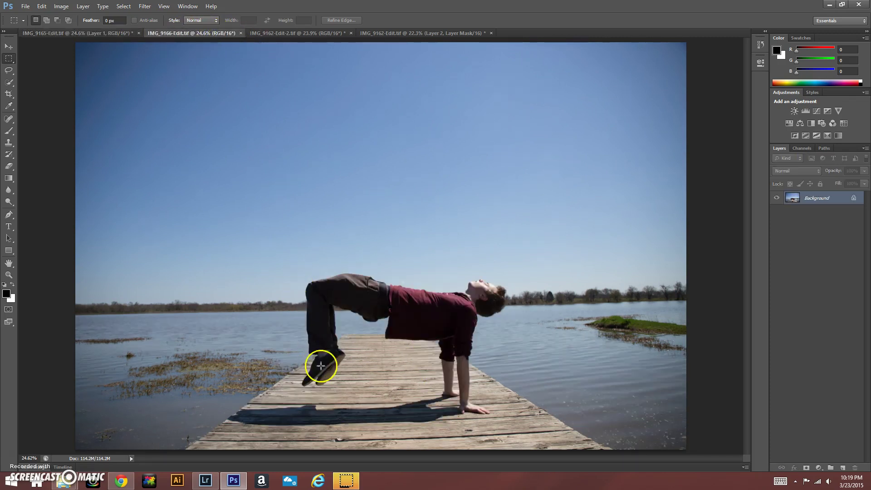
pyautogui.click(290, 34)
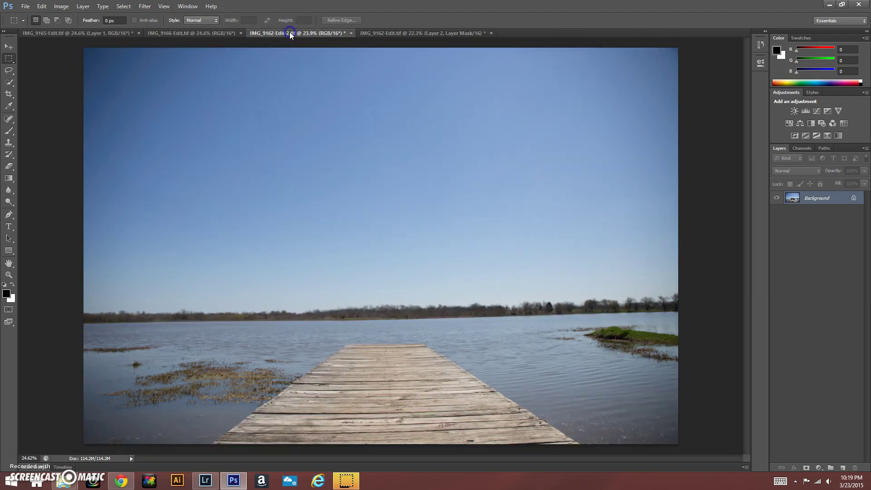
pyautogui.click(170, 36)
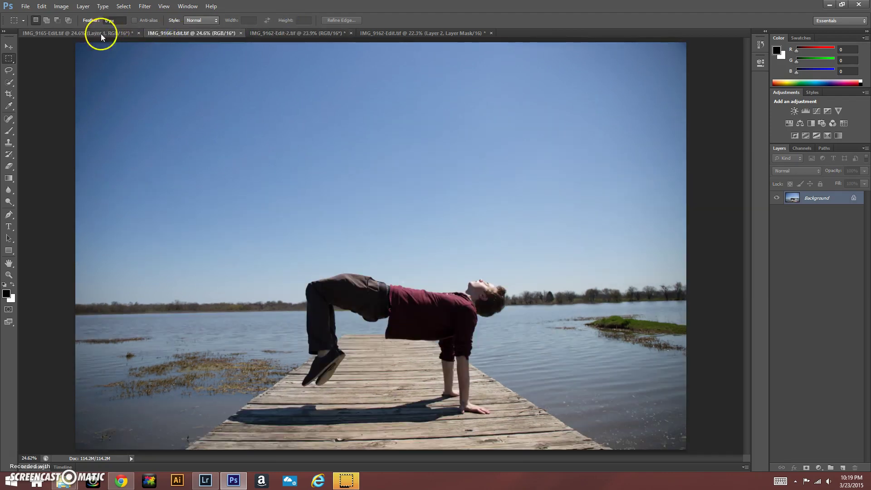
# - Copy the man's legs from IMG_9166 and paste them into the empty dock image
pyautogui.moveTo(200, 187); pyautogui.dragTo(408, 405)
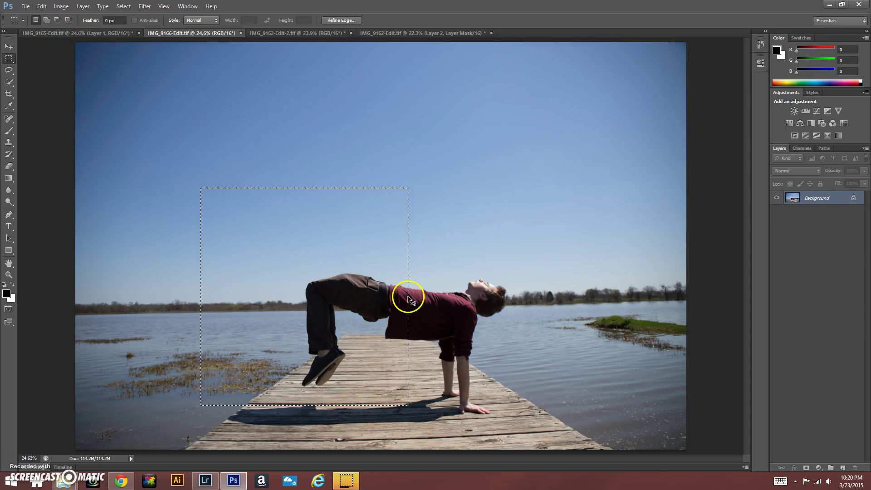
pyautogui.click(285, 33)
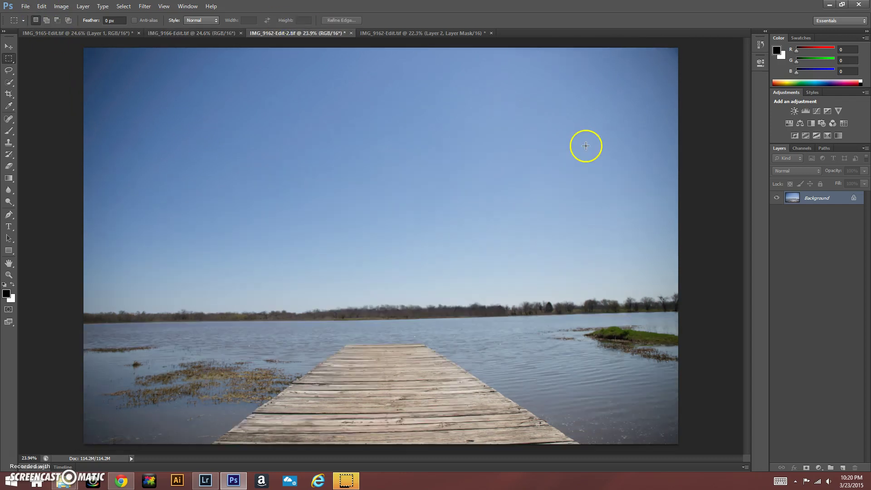
pyautogui.hotkey('ctrl', 'v')
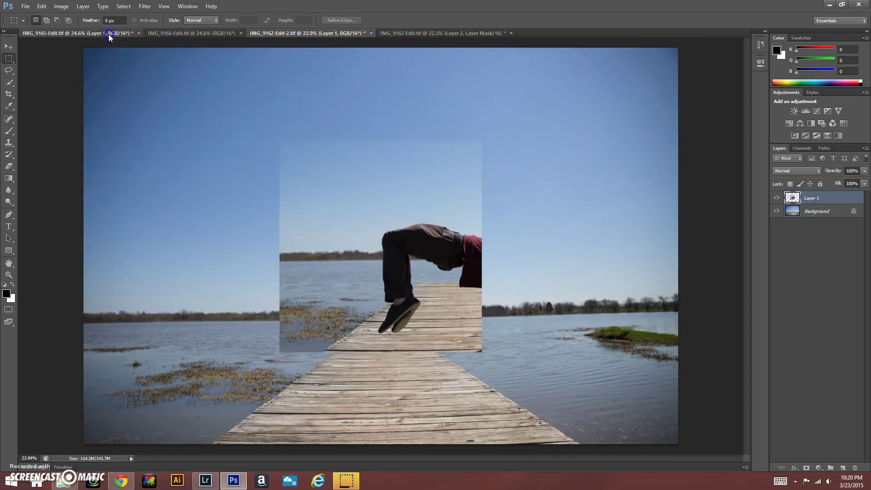
# - Paste the upper body from IMG_9165 into the dock image and align it with the legs
pyautogui.click(110, 33)
pyautogui.moveTo(552, 219); pyautogui.dragTo(341, 337)
pyautogui.click(42, 7)
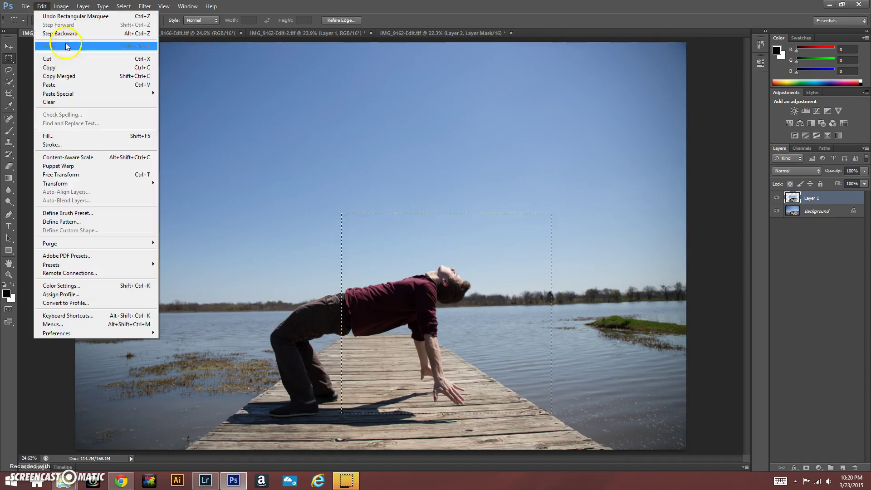
pyautogui.click(64, 66)
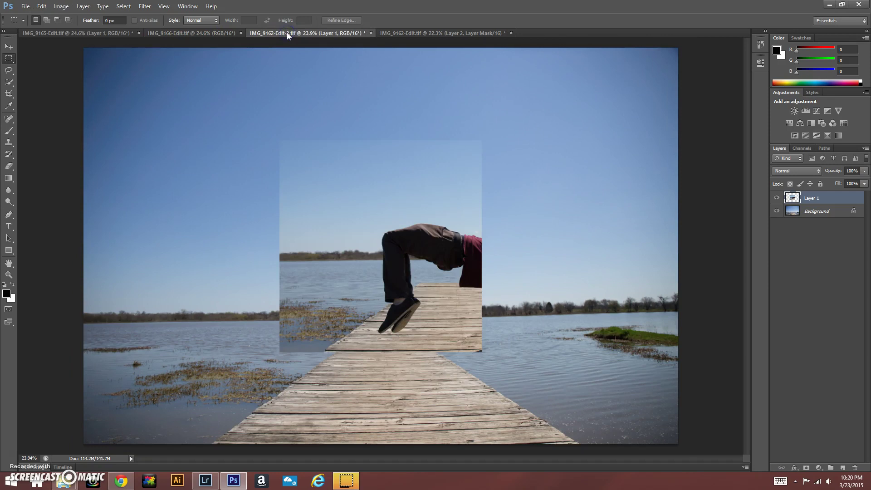
pyautogui.hotkey('ctrl', 'v')
pyautogui.press('v')
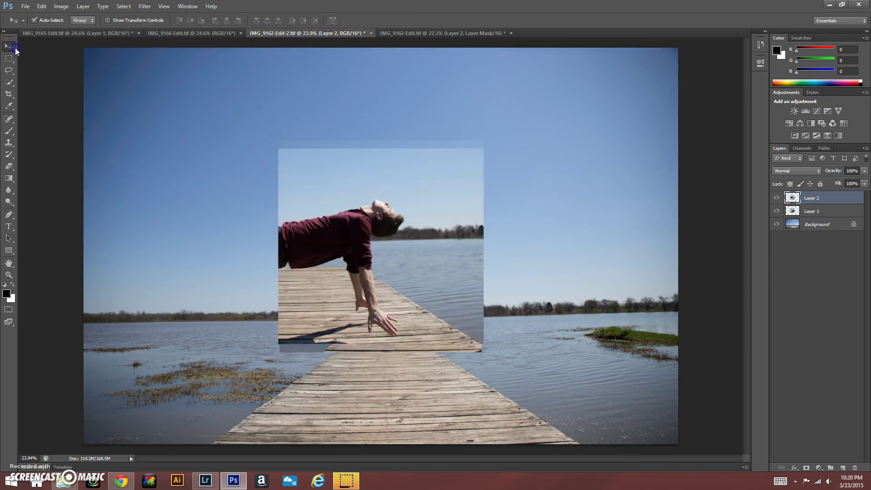
pyautogui.moveTo(431, 229); pyautogui.dragTo(535, 237)
pyautogui.moveTo(322, 235); pyautogui.dragTo(249, 242)
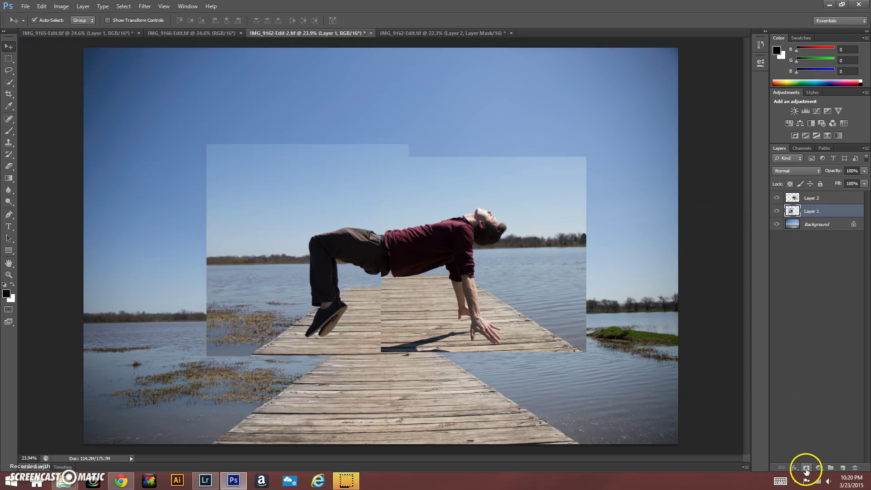
# - Add layer masks to both the legs layer and the upper-body layer
pyautogui.click(806, 468)
pyautogui.click(811, 200)
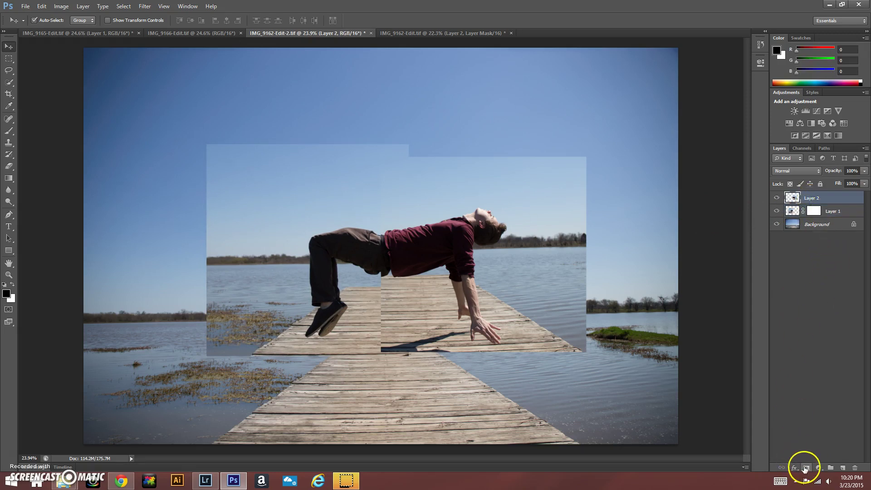
pyautogui.click(806, 468)
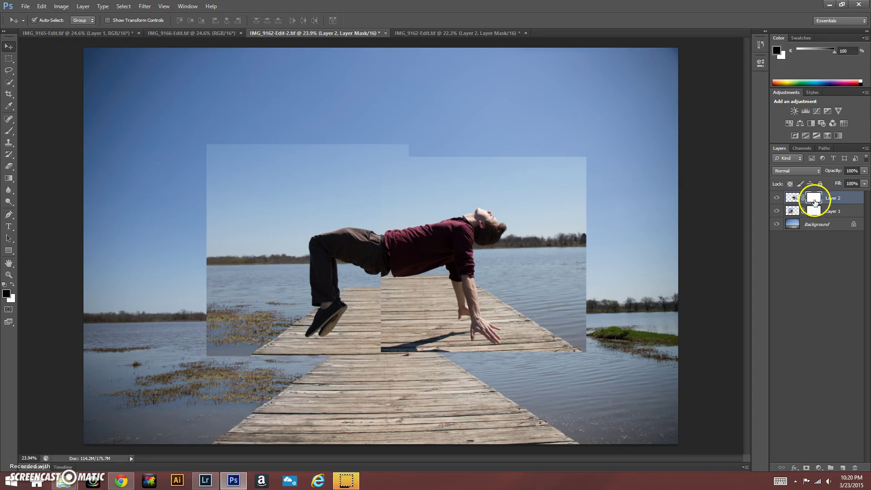
# - Paint the upper-body mask to hide the patch edges and deck, keeping the head and hands
pyautogui.click(8, 133)
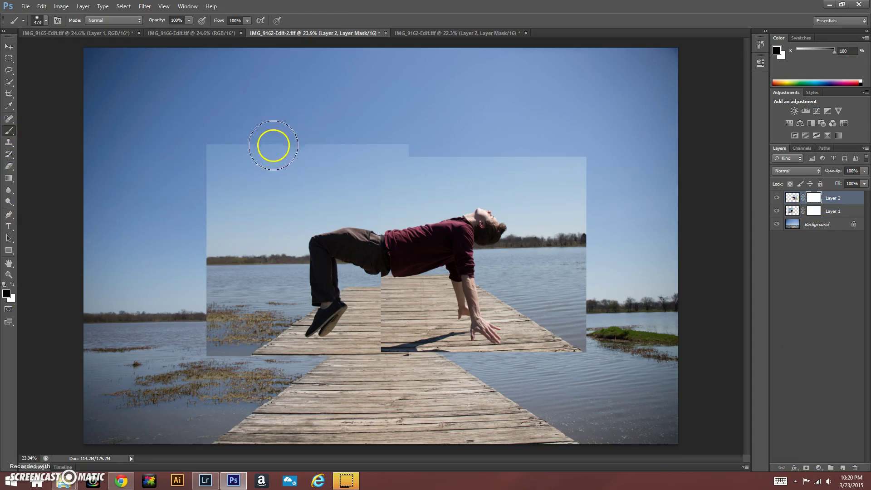
pyautogui.click(776, 198)
pyautogui.click(776, 198)
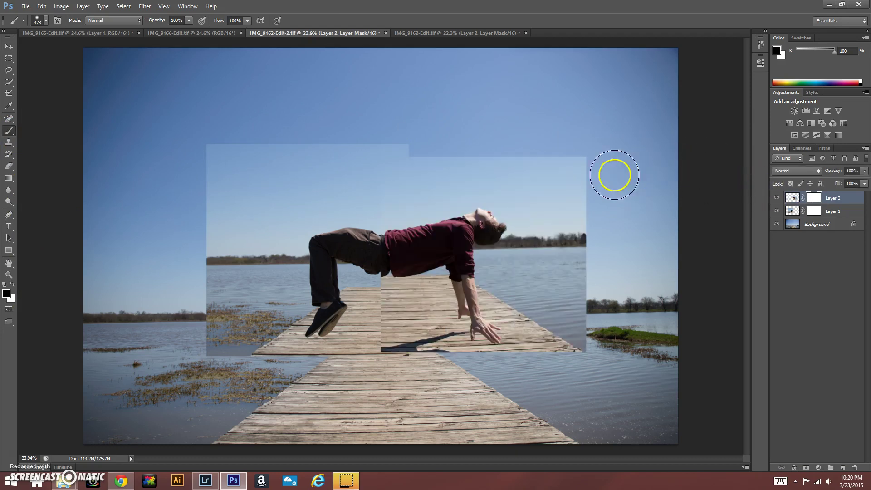
pyautogui.moveTo(612, 175)
pyautogui.mouseDown()
pyautogui.moveTo(490, 157)
pyautogui.moveTo(371, 176)
pyautogui.moveTo(402, 193)
pyautogui.moveTo(382, 205)
pyautogui.moveTo(415, 190)
pyautogui.moveTo(519, 180)
pyautogui.moveTo(583, 210)
pyautogui.moveTo(564, 207)
pyautogui.moveTo(573, 368)
pyautogui.moveTo(523, 276)
pyautogui.moveTo(505, 270)
pyautogui.moveTo(523, 257)
pyautogui.moveTo(529, 191)
pyautogui.moveTo(577, 249)
pyautogui.moveTo(577, 276)
pyautogui.mouseUp()
pyautogui.moveTo(507, 210)
pyautogui.mouseDown()
pyautogui.moveTo(484, 198)
pyautogui.moveTo(513, 245)
pyautogui.moveTo(503, 243)
pyautogui.mouseUp()
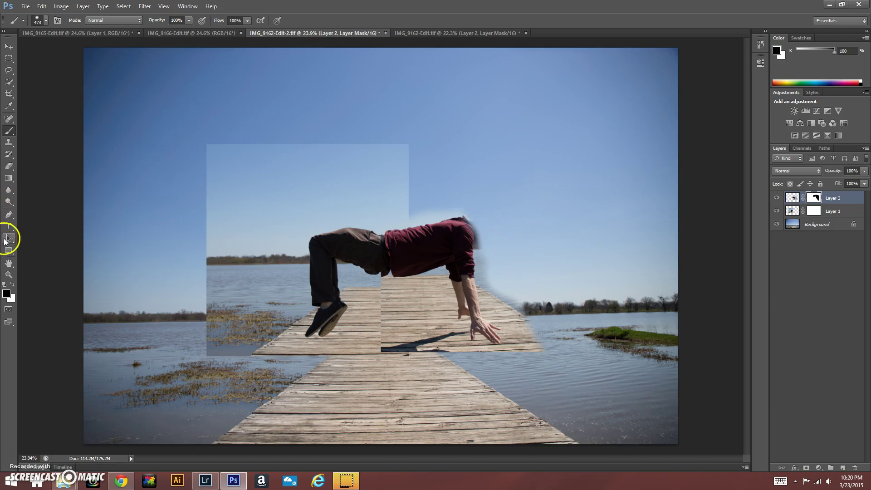
pyautogui.moveTo(472, 200)
pyautogui.mouseDown()
pyautogui.moveTo(491, 241)
pyautogui.moveTo(473, 245)
pyautogui.mouseUp()
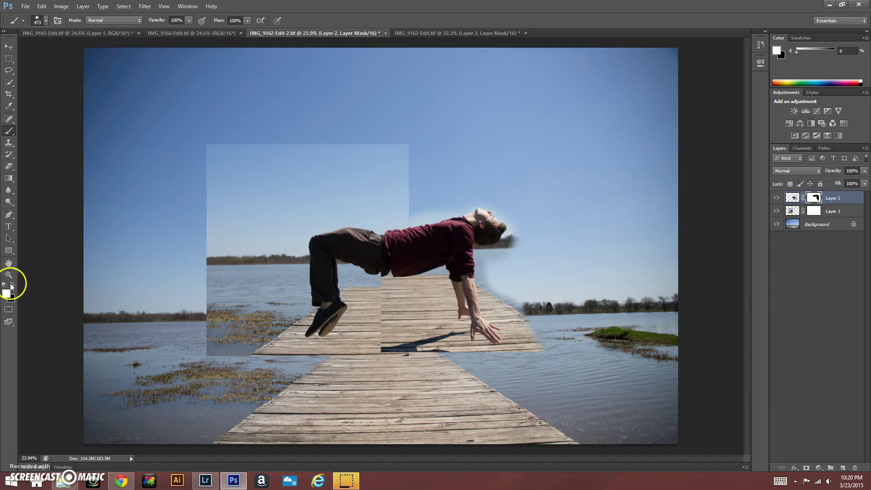
pyautogui.moveTo(433, 302)
pyautogui.mouseDown()
pyautogui.moveTo(380, 303)
pyautogui.moveTo(393, 357)
pyautogui.moveTo(414, 324)
pyautogui.moveTo(444, 349)
pyautogui.moveTo(435, 281)
pyautogui.mouseUp()
pyautogui.moveTo(510, 282)
pyautogui.mouseDown()
pyautogui.moveTo(538, 349)
pyautogui.moveTo(478, 369)
pyautogui.moveTo(449, 390)
pyautogui.mouseUp()
# - Paint black on the legs layer's mask to hide its top edge and deck strip
pyautogui.click(813, 211)
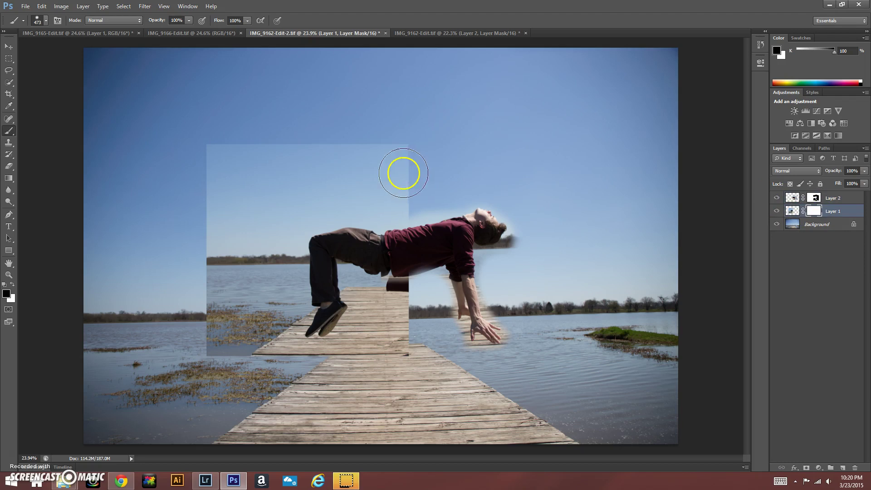
pyautogui.moveTo(406, 152); pyautogui.dragTo(367, 152)
pyautogui.moveTo(255, 163); pyautogui.dragTo(357, 155)
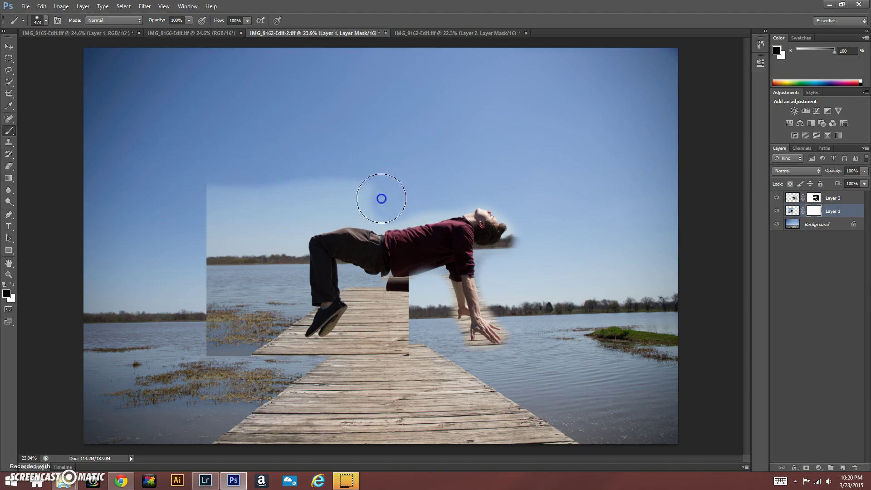
pyautogui.moveTo(303, 198)
pyautogui.mouseDown()
pyautogui.moveTo(208, 202)
pyautogui.moveTo(281, 210)
pyautogui.moveTo(286, 258)
pyautogui.moveTo(280, 325)
pyautogui.moveTo(200, 346)
pyautogui.moveTo(266, 241)
pyautogui.moveTo(332, 202)
pyautogui.moveTo(393, 305)
pyautogui.moveTo(391, 327)
pyautogui.moveTo(357, 297)
pyautogui.moveTo(388, 301)
pyautogui.moveTo(393, 358)
pyautogui.moveTo(275, 359)
pyautogui.moveTo(249, 245)
pyautogui.moveTo(375, 266)
pyautogui.moveTo(431, 330)
pyautogui.moveTo(438, 352)
pyautogui.mouseUp()
pyautogui.click(521, 253)
# - Touch up the upper-body mask behind the head and above the back, switching between masks
pyautogui.click(794, 203)
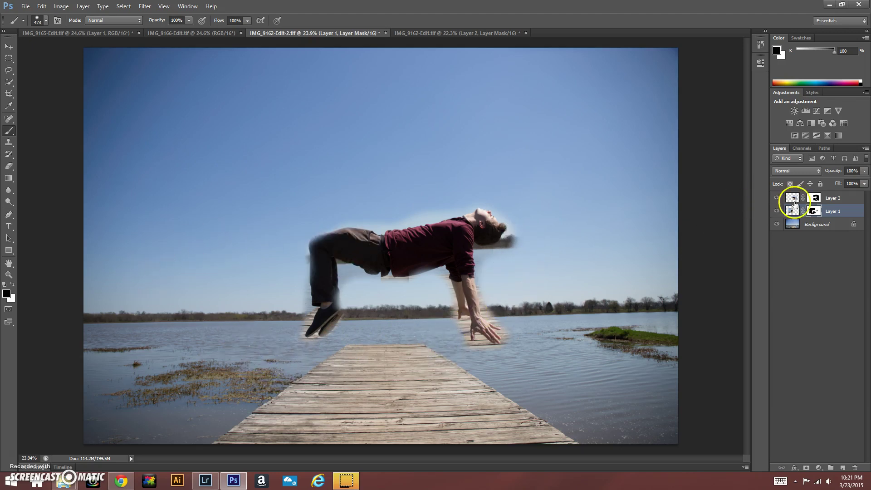
pyautogui.click(815, 199)
pyautogui.moveTo(540, 238); pyautogui.dragTo(501, 265)
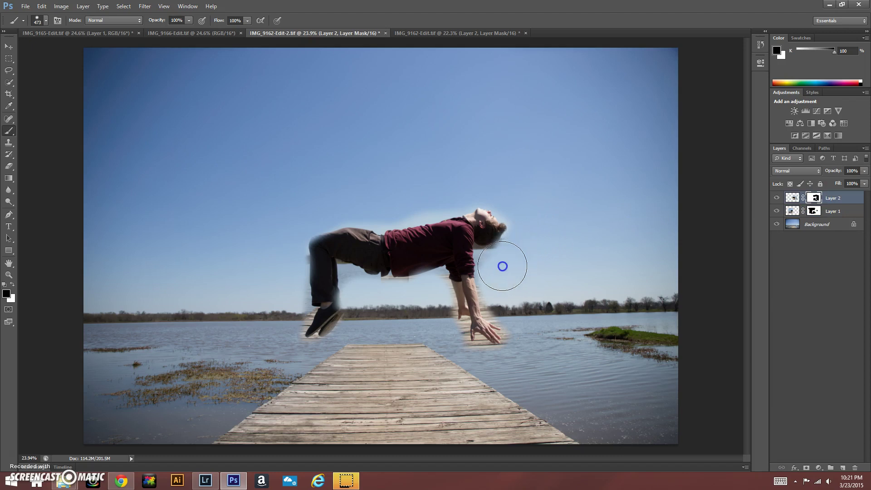
pyautogui.moveTo(434, 200); pyautogui.dragTo(368, 205)
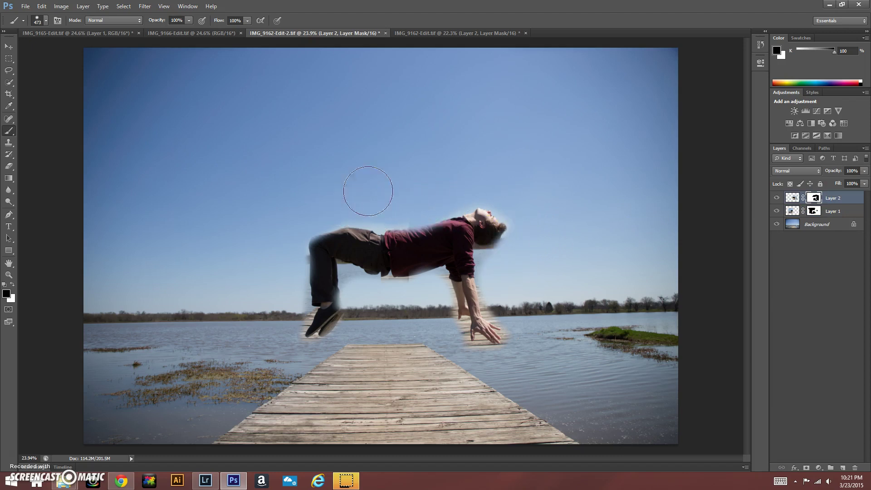
pyautogui.hotkey('alt', '[')
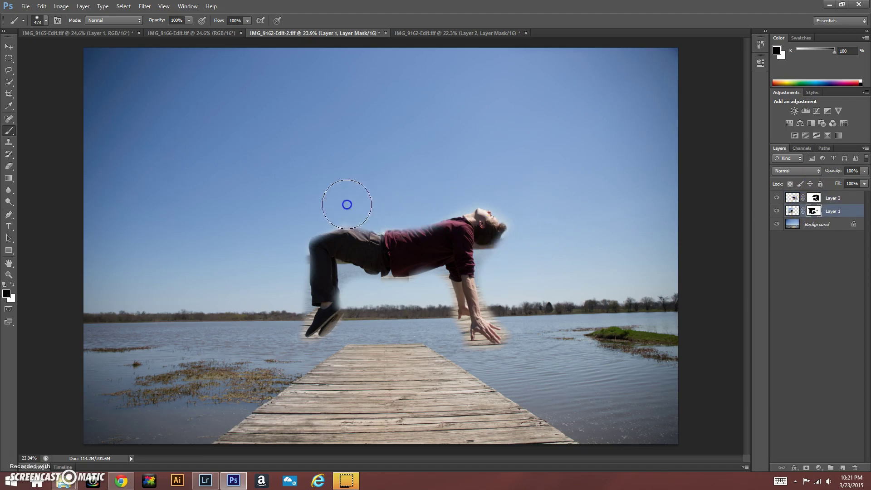
pyautogui.click(813, 197)
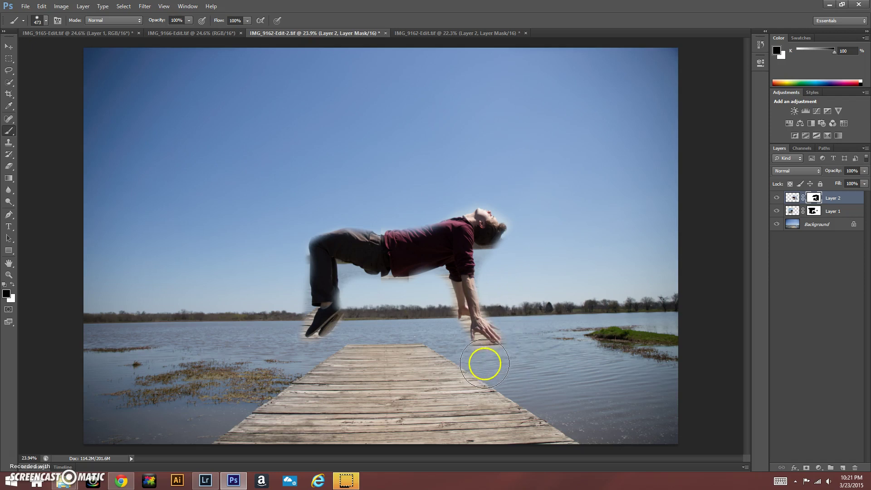
pyautogui.click(811, 211)
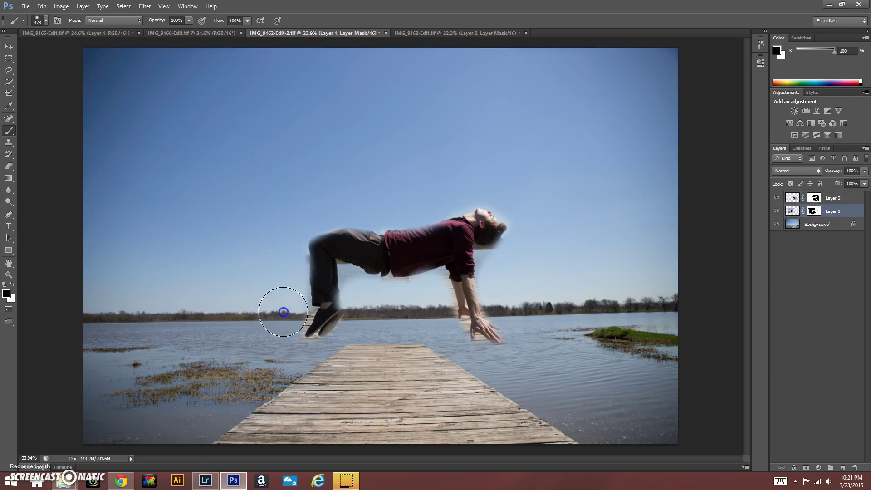
# - Copy the dock area with the man's shadow and paste it into the composite
pyautogui.click(180, 33)
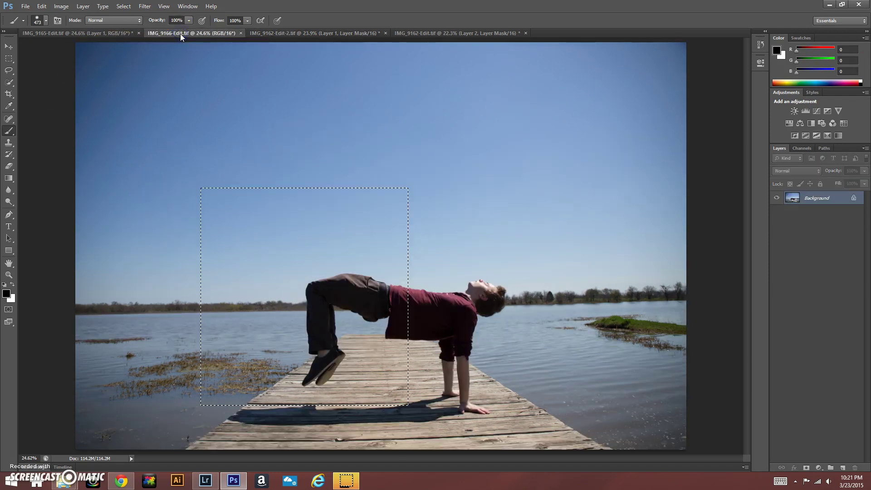
pyautogui.click(8, 59)
pyautogui.moveTo(222, 239); pyautogui.dragTo(394, 312)
pyautogui.moveTo(401, 393); pyautogui.dragTo(197, 440)
pyautogui.click(42, 6)
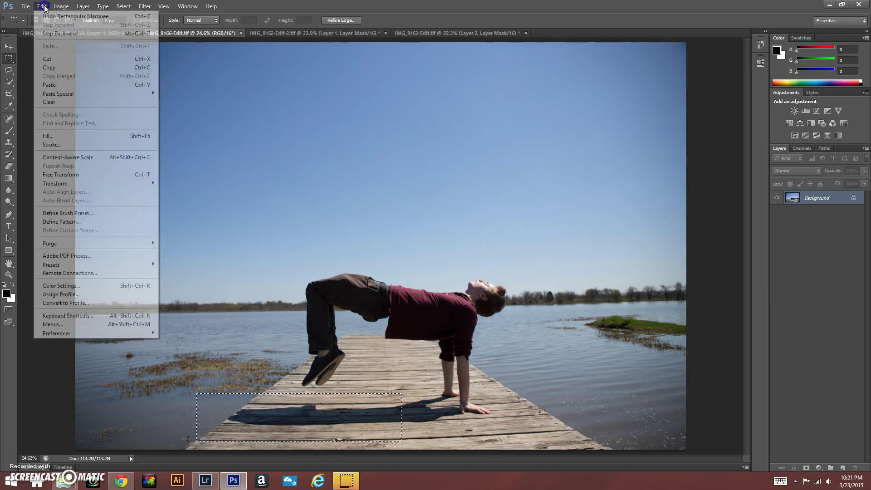
pyautogui.click(54, 59)
pyautogui.click(333, 33)
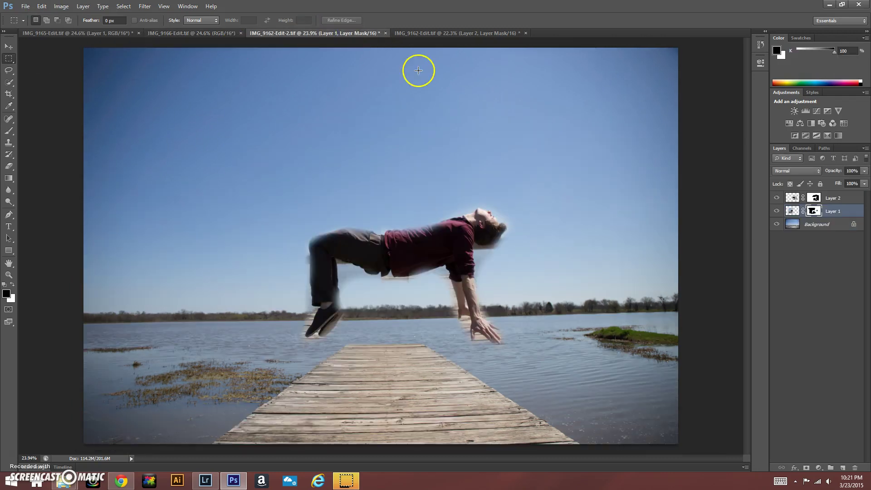
pyautogui.hotkey('ctrl', 'v')
# - Move the pasted dock patch down onto the lower dock, then bring up IMG_9166-Edit
pyautogui.moveTo(4, 34); pyautogui.dragTo(7, 43)
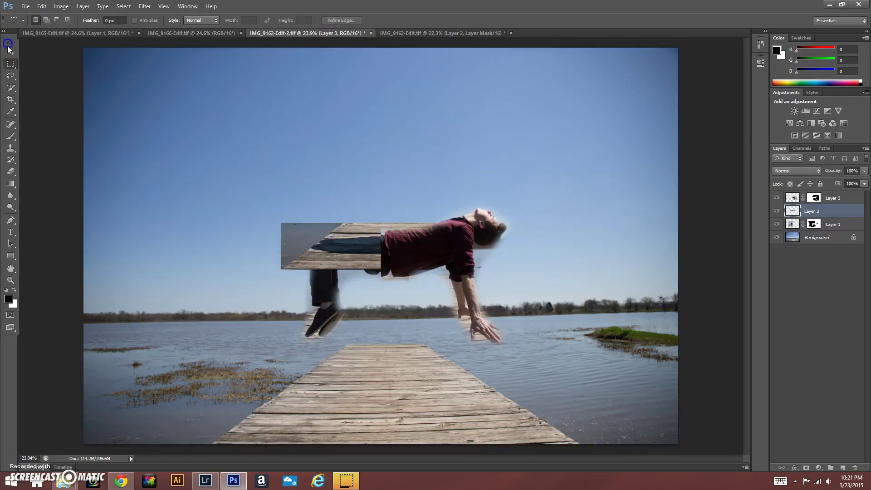
pyautogui.click(9, 53)
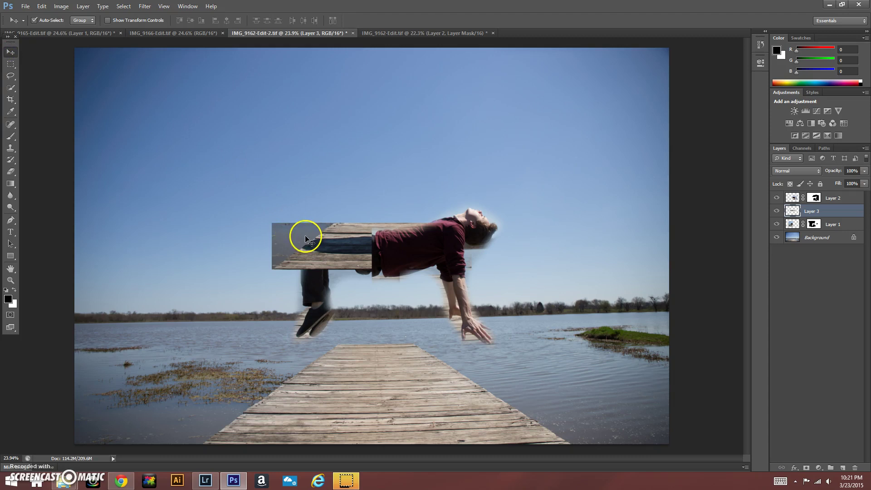
pyautogui.moveTo(307, 239); pyautogui.dragTo(251, 407)
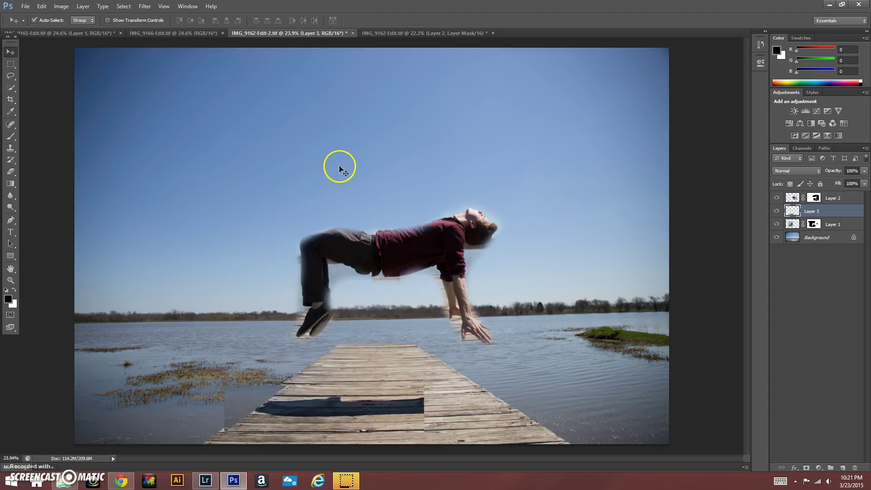
pyautogui.click(159, 34)
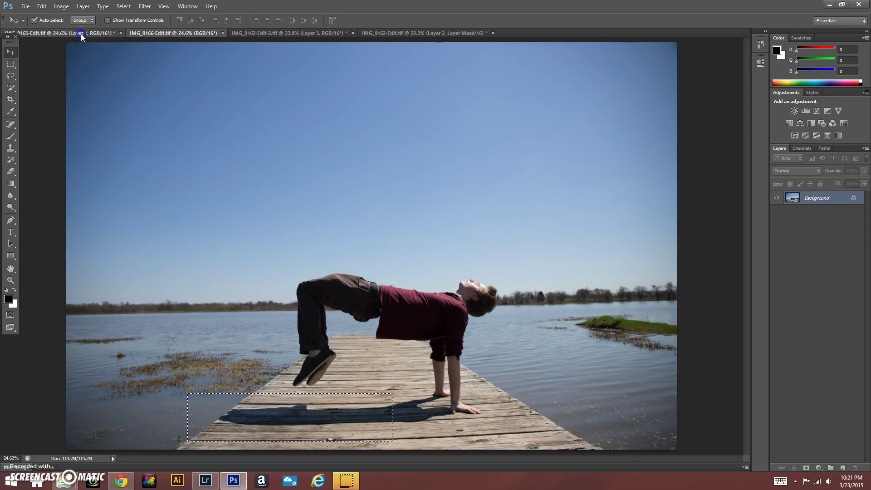
# - On IMG_9165-Edit, clear the existing selection and choose the plain Lasso tool
pyautogui.click(68, 33)
pyautogui.moveTo(9, 41); pyautogui.dragTo(3, 50)
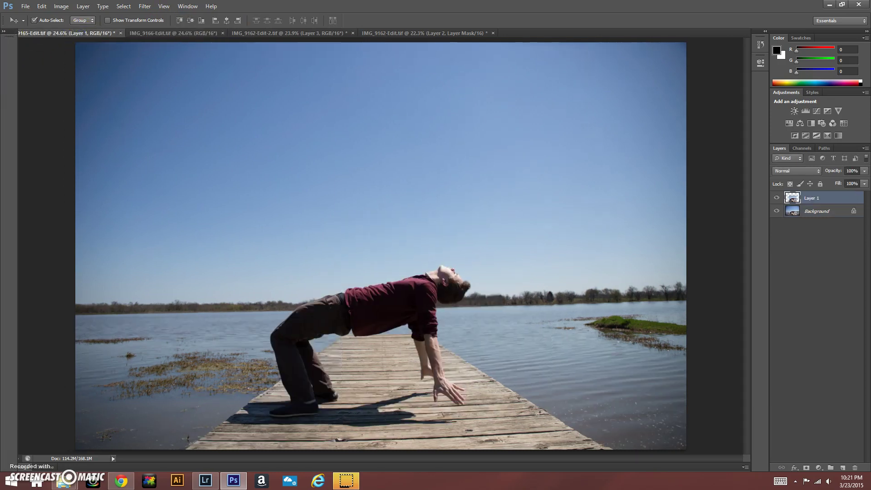
pyautogui.click(8, 59)
pyautogui.click(601, 362)
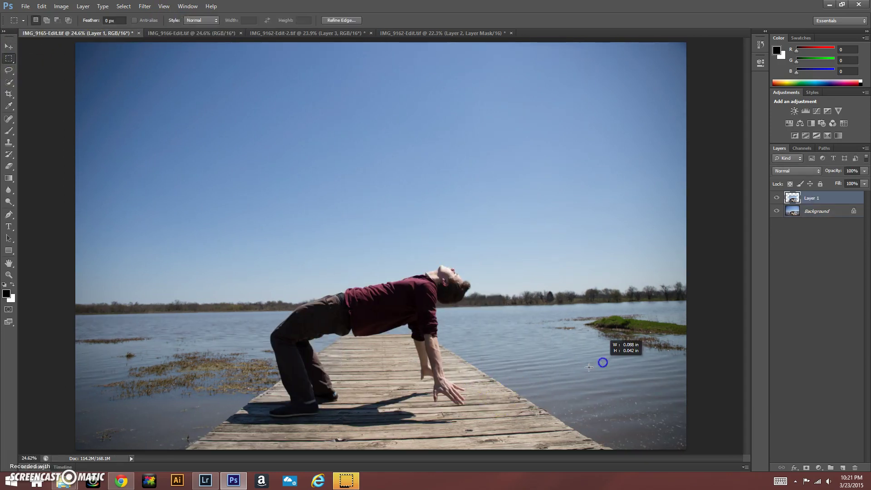
pyautogui.click(9, 70)
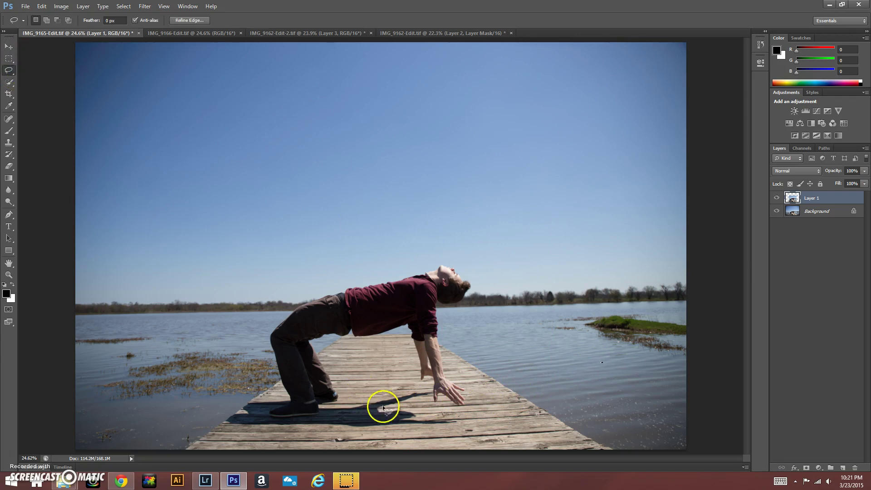
pyautogui.click(8, 71)
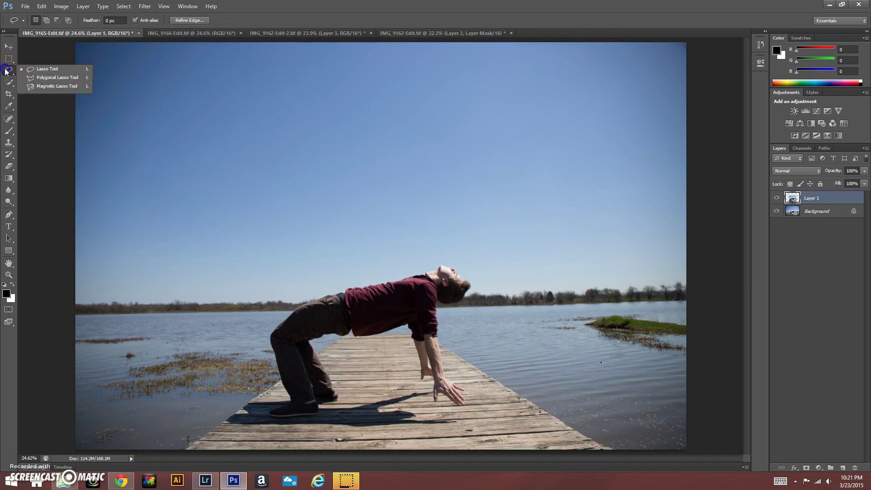
pyautogui.click(6, 72)
# - Lasso the hands' shadow on the dock and paste it into the composite as Layer 4
pyautogui.moveTo(357, 397); pyautogui.dragTo(388, 386)
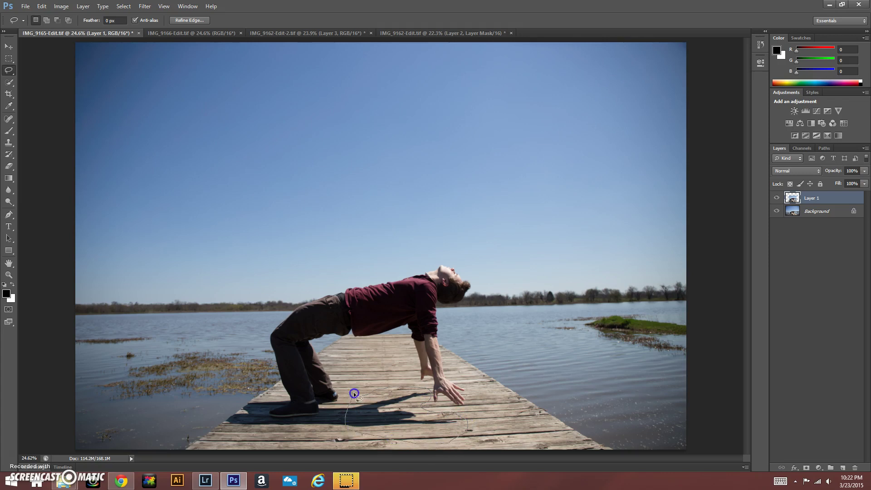
pyautogui.moveTo(364, 400); pyautogui.dragTo(365, 400)
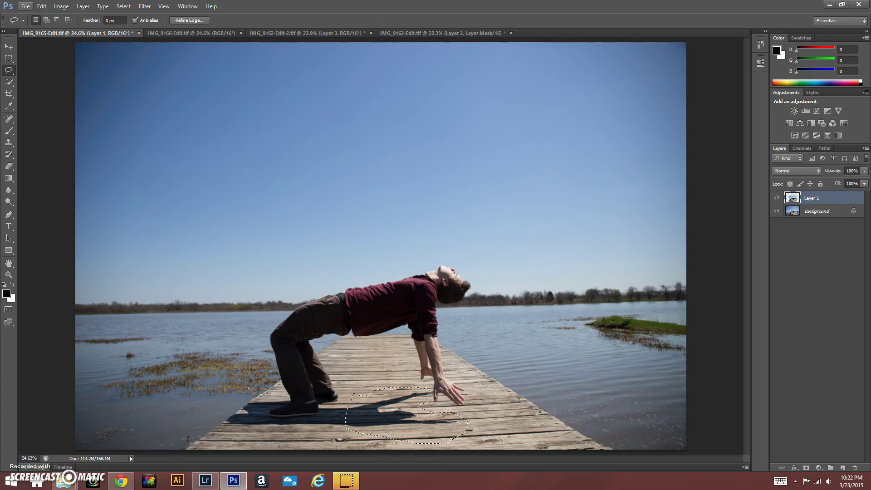
pyautogui.click(41, 6)
pyautogui.click(52, 68)
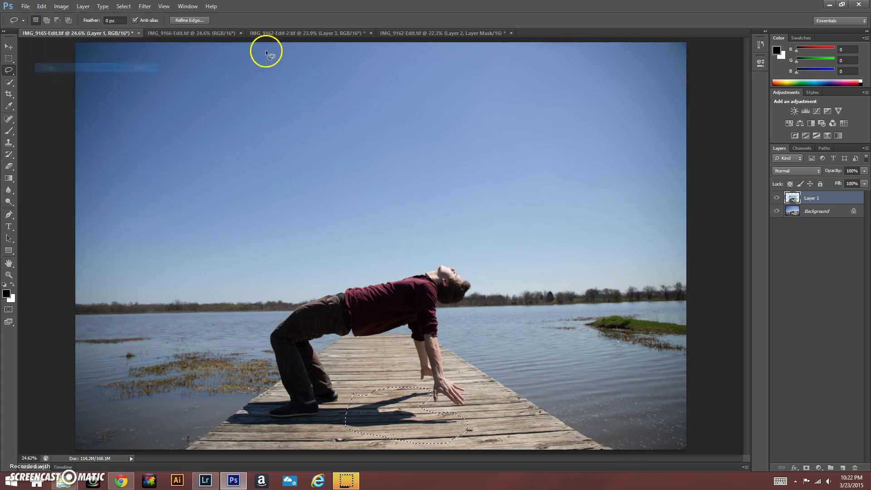
pyautogui.click(287, 33)
pyautogui.hotkey('ctrl', 'v')
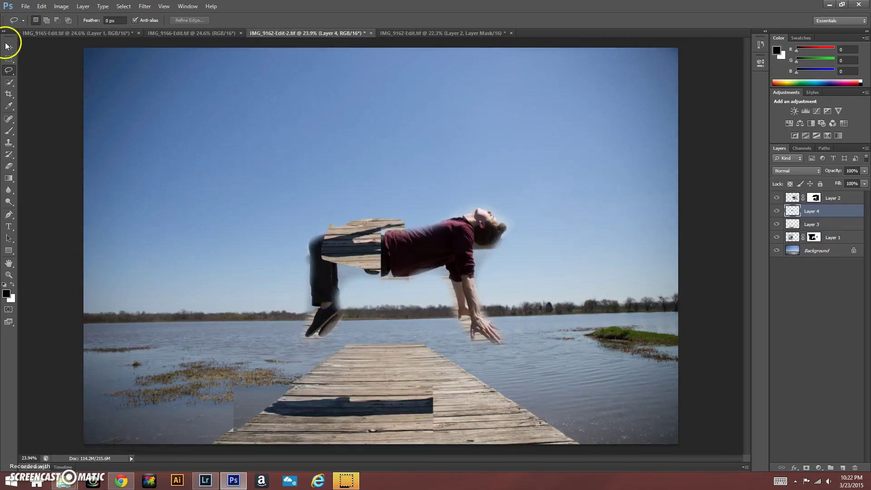
# - Drop the shadow patch onto the lower dock, stack Layer 1 above Layers 4 and 3, and mask Layer 4
pyautogui.click(7, 46)
pyautogui.moveTo(383, 246)
pyautogui.mouseDown()
pyautogui.moveTo(330, 282)
pyautogui.moveTo(446, 410)
pyautogui.moveTo(432, 403)
pyautogui.moveTo(447, 403)
pyautogui.moveTo(399, 402)
pyautogui.moveTo(424, 403)
pyautogui.mouseUp()
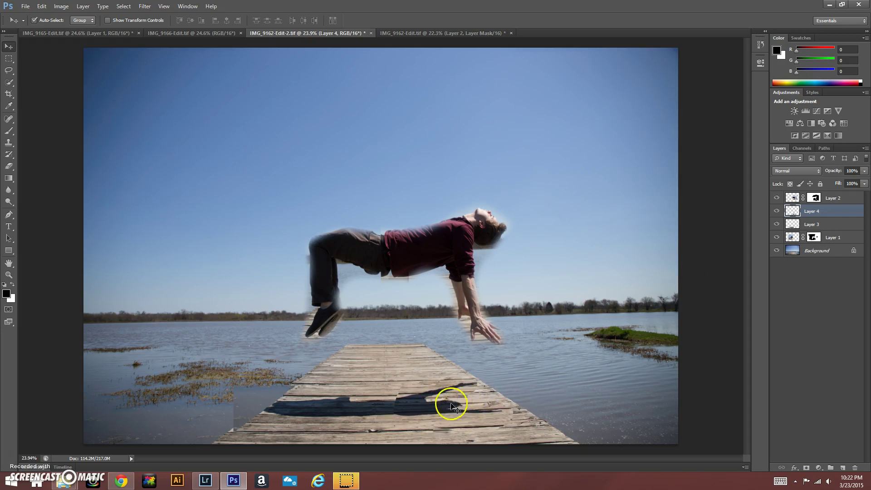
pyautogui.moveTo(815, 236); pyautogui.dragTo(833, 211)
pyautogui.click(831, 224)
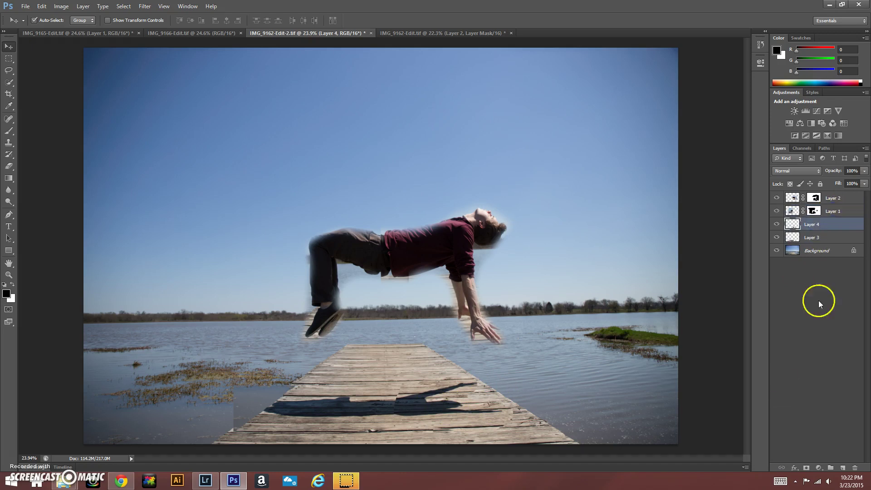
pyautogui.click(805, 467)
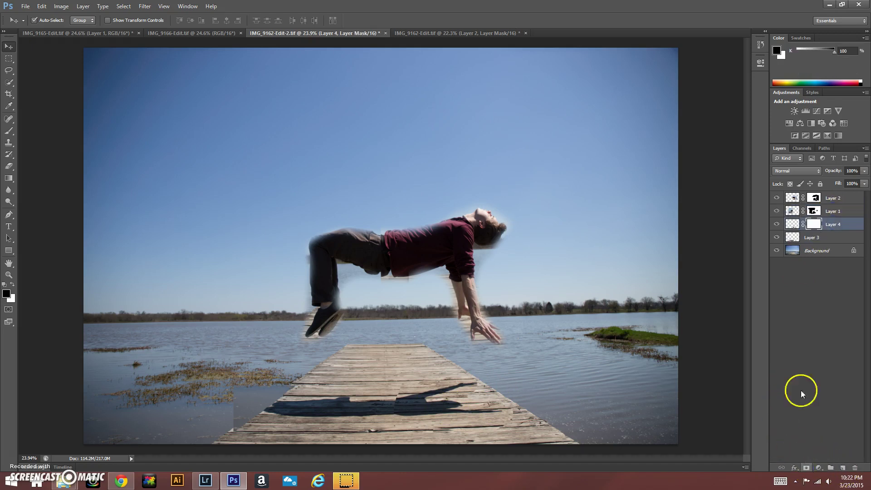
pyautogui.click(821, 238)
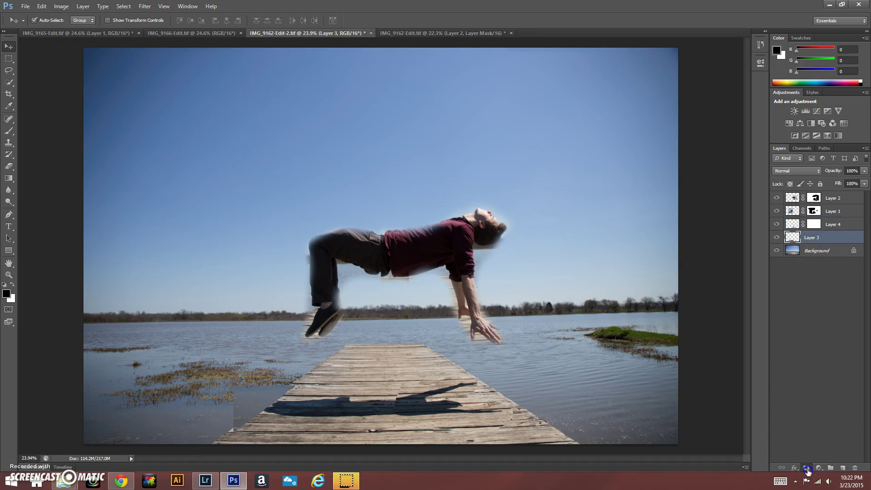
# - Mask Layer 3 and paint black along both shadow patches' edges over the water and dock
pyautogui.click(806, 468)
pyautogui.click(773, 224)
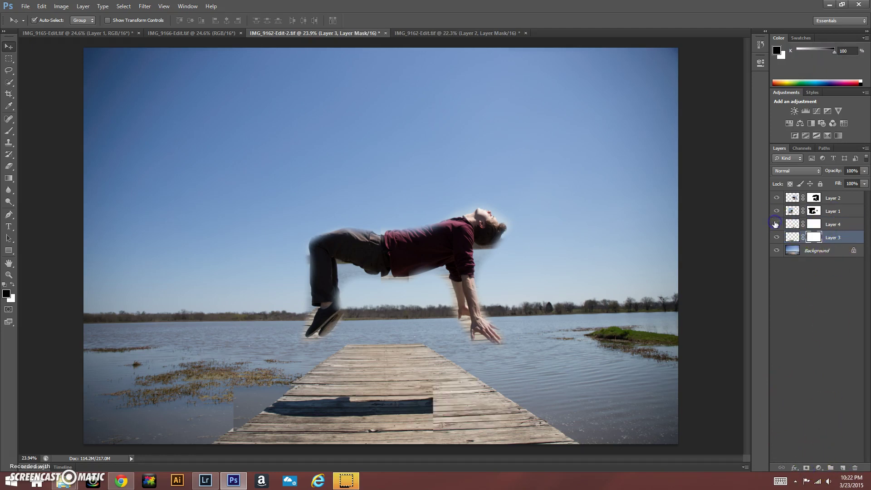
pyautogui.click(773, 225)
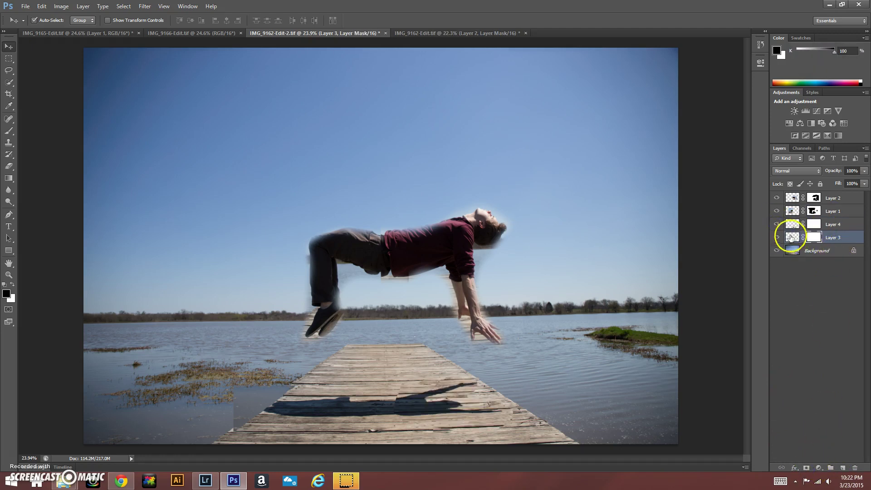
pyautogui.click(8, 131)
pyautogui.moveTo(227, 363)
pyautogui.mouseDown()
pyautogui.moveTo(259, 376)
pyautogui.moveTo(232, 400)
pyautogui.mouseUp()
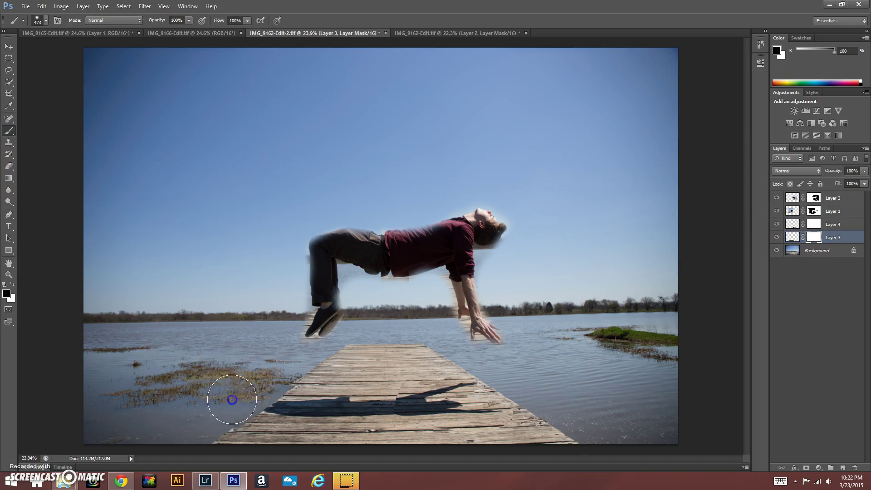
pyautogui.click(816, 225)
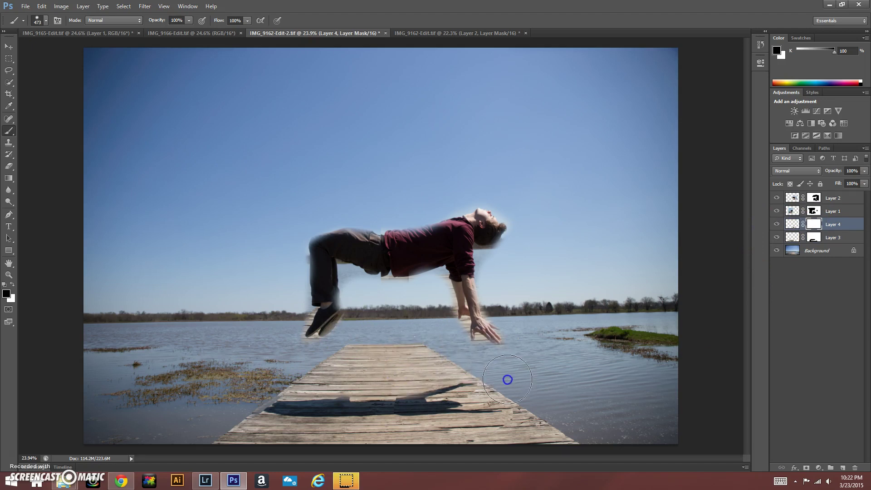
pyautogui.click(517, 391)
pyautogui.moveTo(518, 391); pyautogui.dragTo(434, 460)
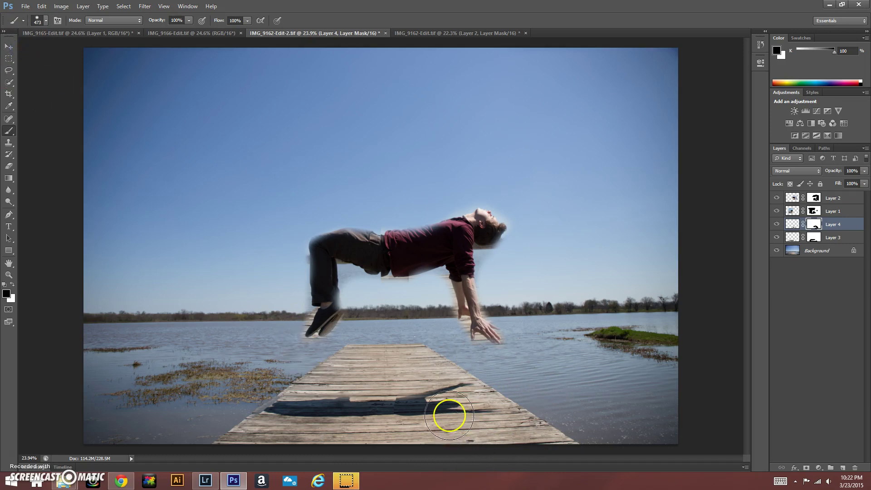
# - Zoom in to inspect the dangling shoe, then fit the composite back on screen
pyautogui.click(8, 274)
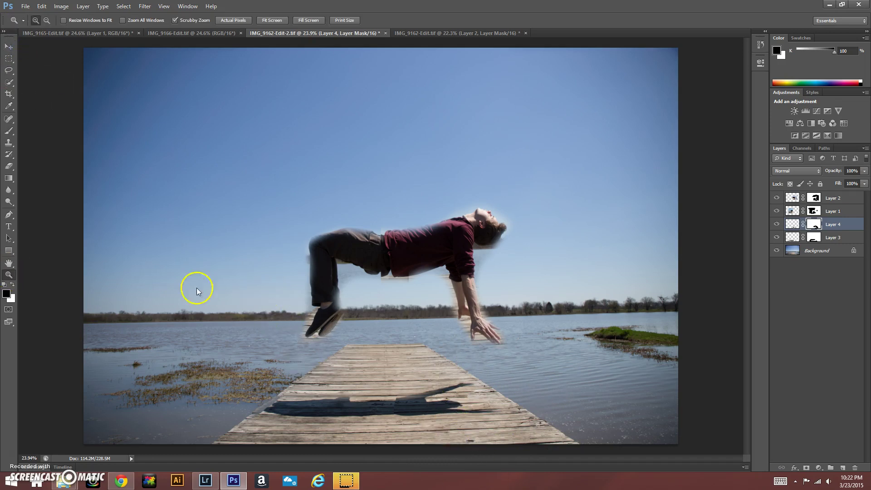
pyautogui.click(276, 321)
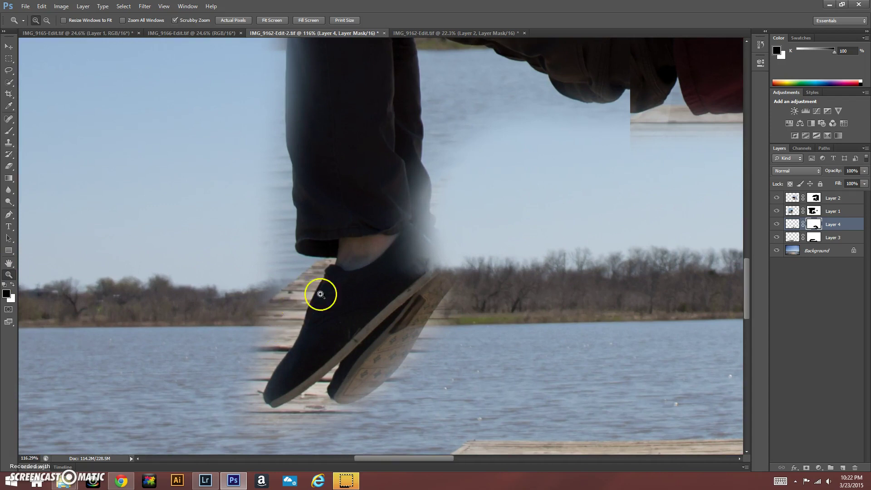
pyautogui.moveTo(320, 294)
pyautogui.mouseDown()
pyautogui.moveTo(369, 306)
pyautogui.moveTo(307, 302)
pyautogui.mouseUp()
pyautogui.moveTo(243, 301); pyautogui.dragTo(360, 267)
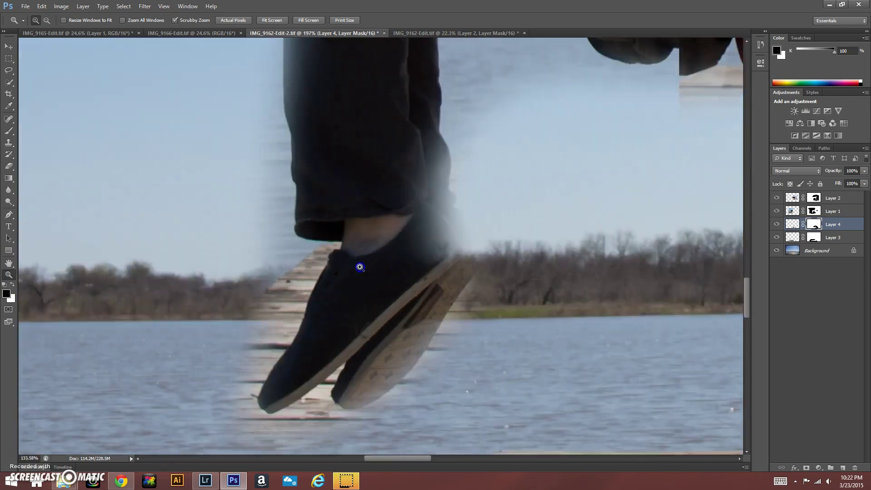
pyautogui.hotkey('ctrl', '0')
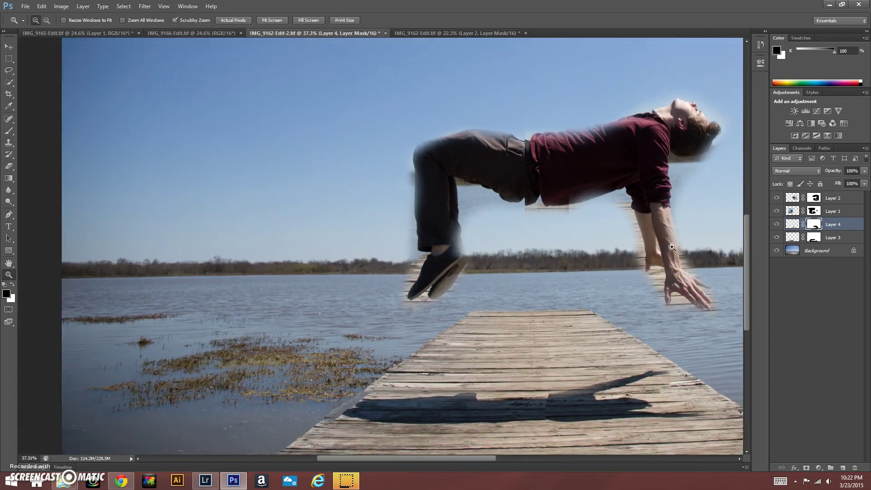
pyautogui.moveTo(671, 247); pyautogui.dragTo(716, 292)
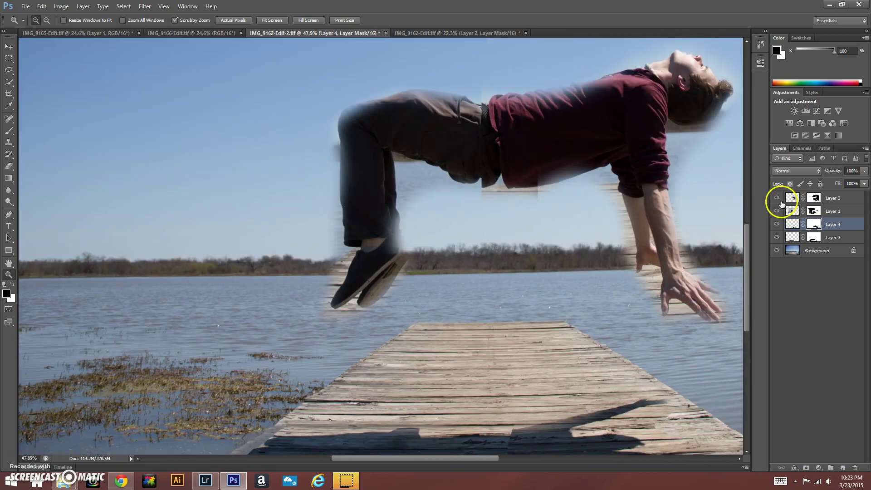
# - Bring up the finished IMG_9162-Edit composite and glance at the Image menu
pyautogui.click(452, 33)
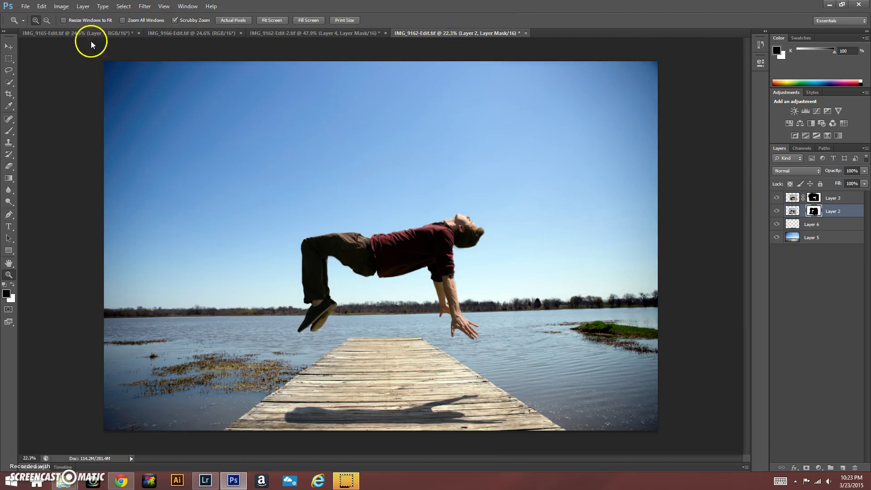
pyautogui.click(61, 6)
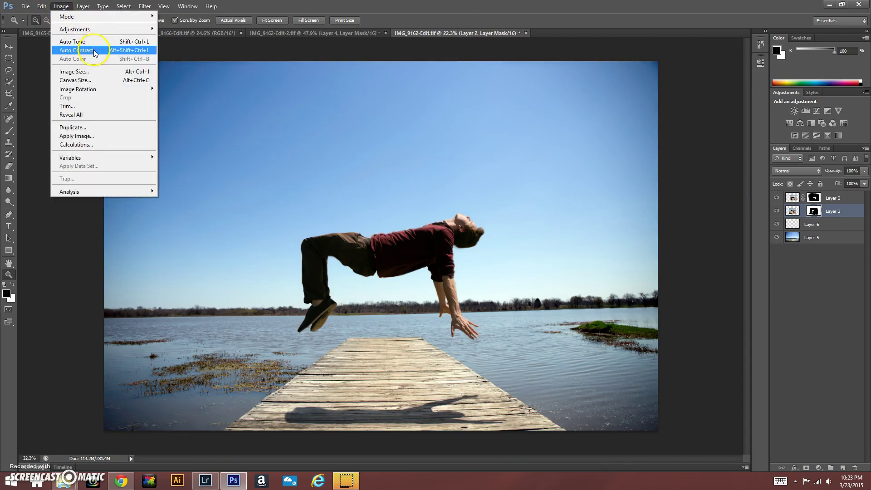
pyautogui.click(400, 227)
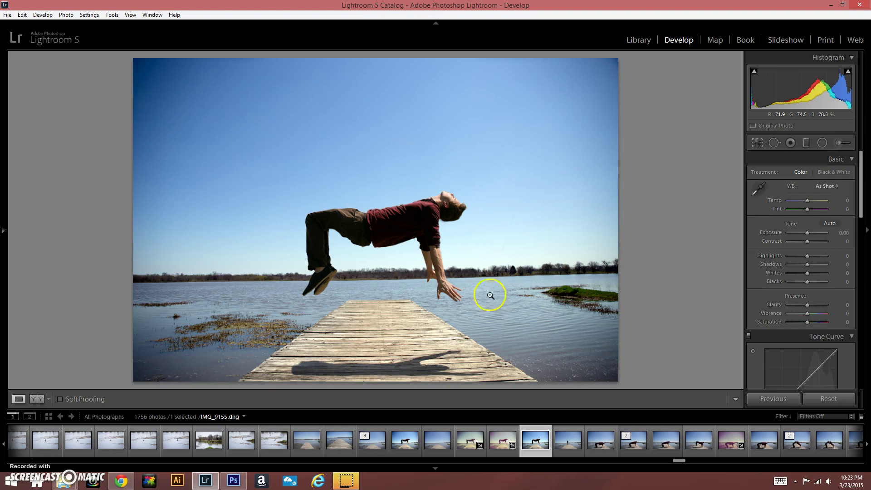
# - Apply the faded purple preset step (Exposure +0.60, Contrast +25, Saturation -42) from History
pyautogui.moveTo(4, 291)
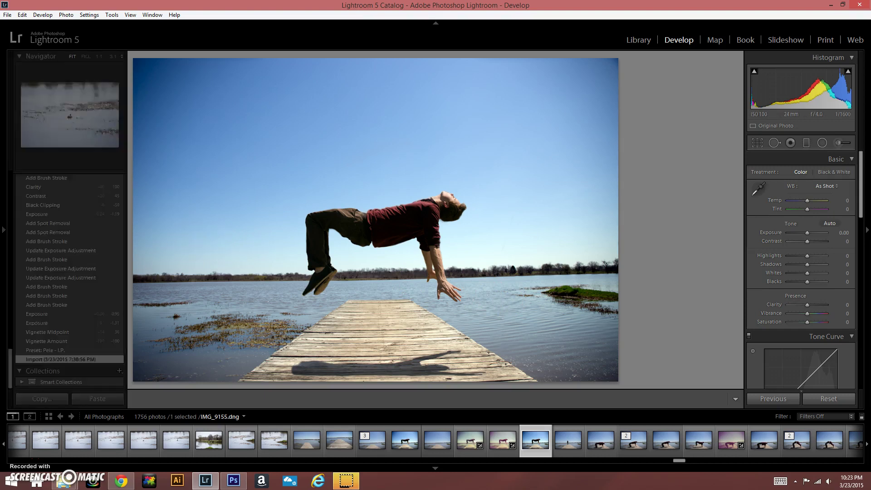
pyautogui.click(40, 350)
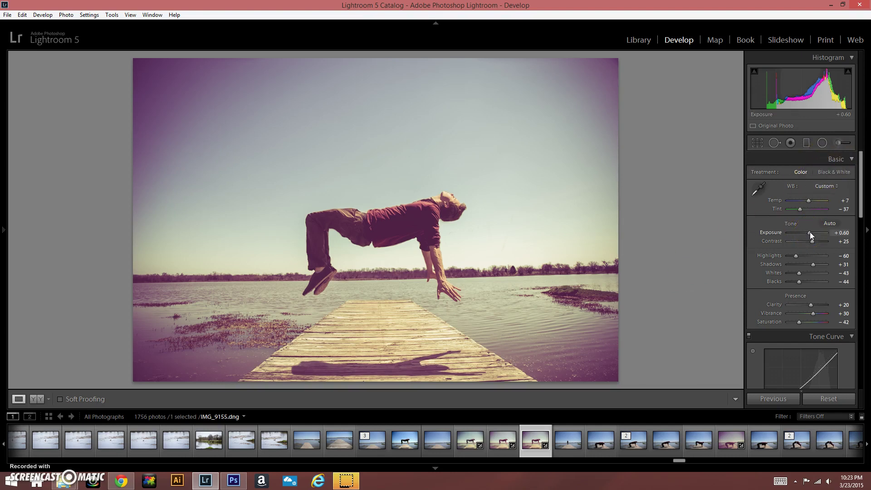
# - Lower the photo's exposure to -1.31, then check the sky and the man's torso at 1:1
pyautogui.moveTo(810, 232); pyautogui.dragTo(802, 235)
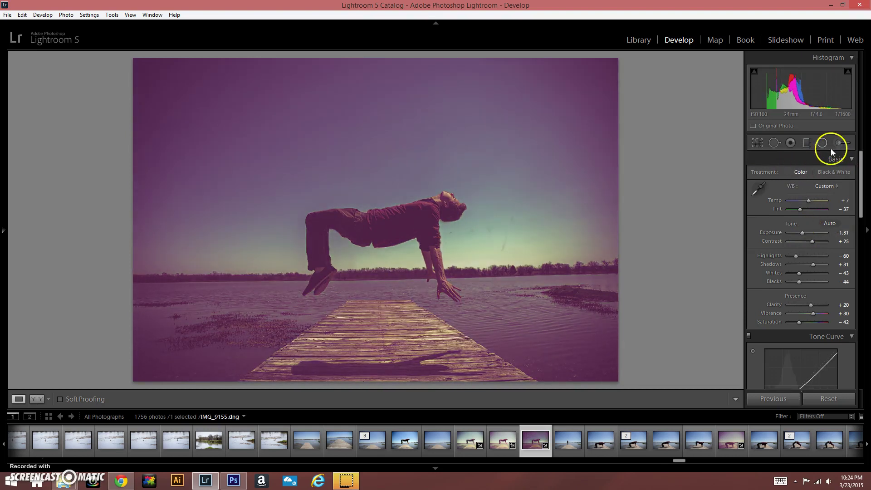
pyautogui.moveTo(521, 237); pyautogui.dragTo(494, 230)
pyautogui.click(549, 223)
pyautogui.click(494, 229)
# - Brush a vertical beam from the sky down through the man, with Exposure raised to 2.07
pyautogui.click(839, 144)
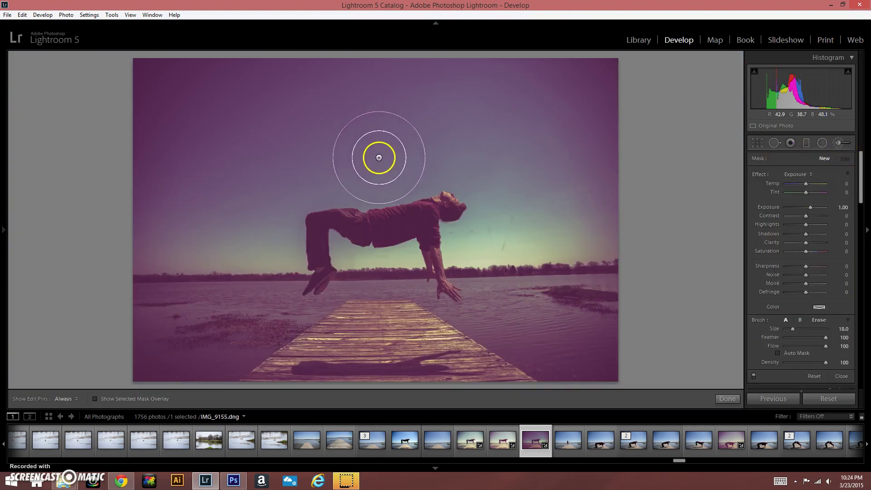
pyautogui.moveTo(375, 66); pyautogui.dragTo(369, 399)
pyautogui.scroll(4, 436, 352)
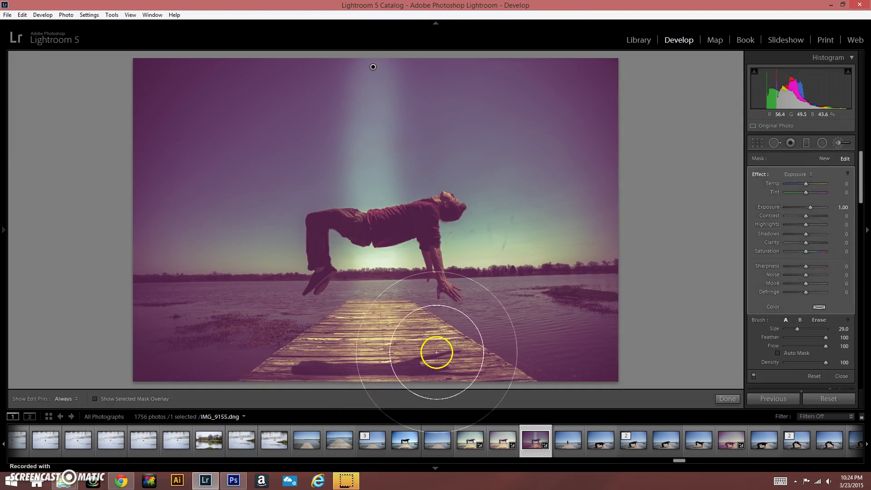
pyautogui.press('h')
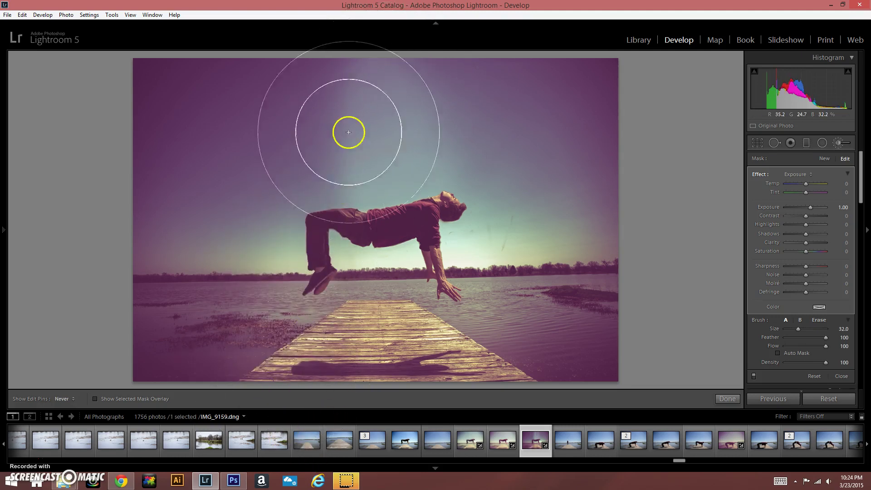
pyautogui.moveTo(371, 39); pyautogui.dragTo(351, 228)
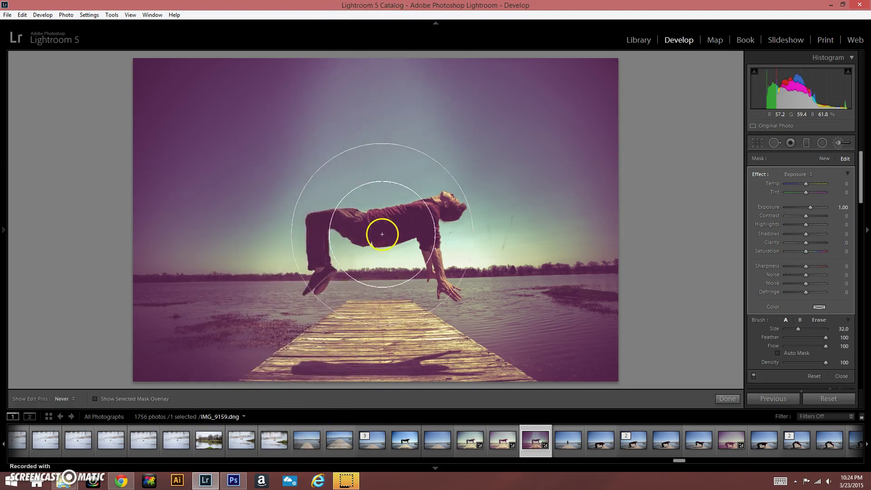
pyautogui.press('h')
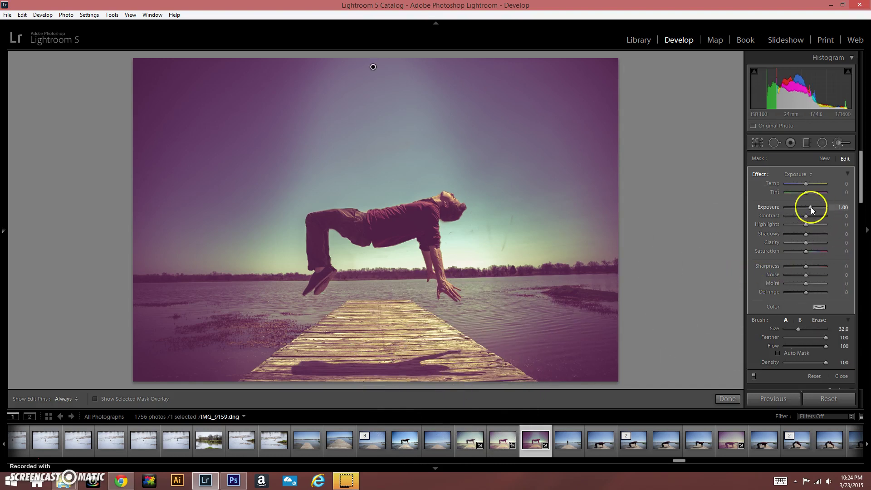
pyautogui.moveTo(813, 208); pyautogui.dragTo(816, 207)
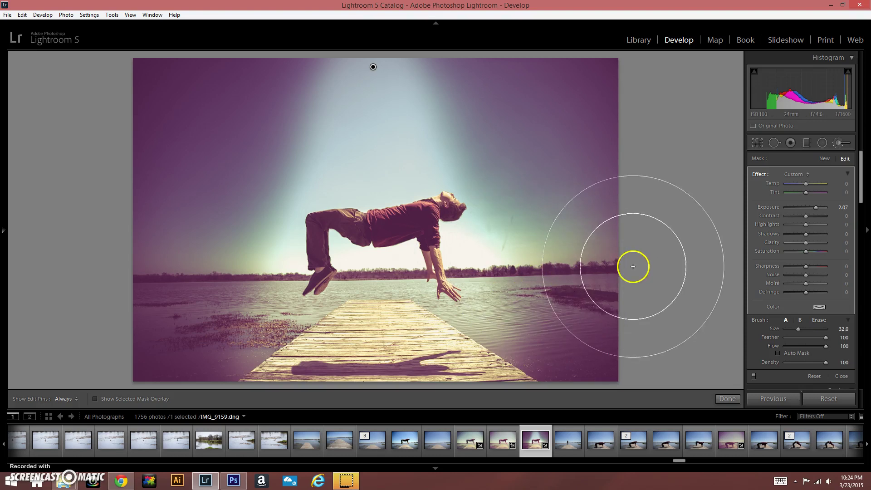
# - Close the brush and set Manual Lens Vignetting to Amount -100 and Midpoint 32
pyautogui.click(842, 142)
pyautogui.scroll(-5, 797, 227)
pyautogui.scroll(-8, 812, 286)
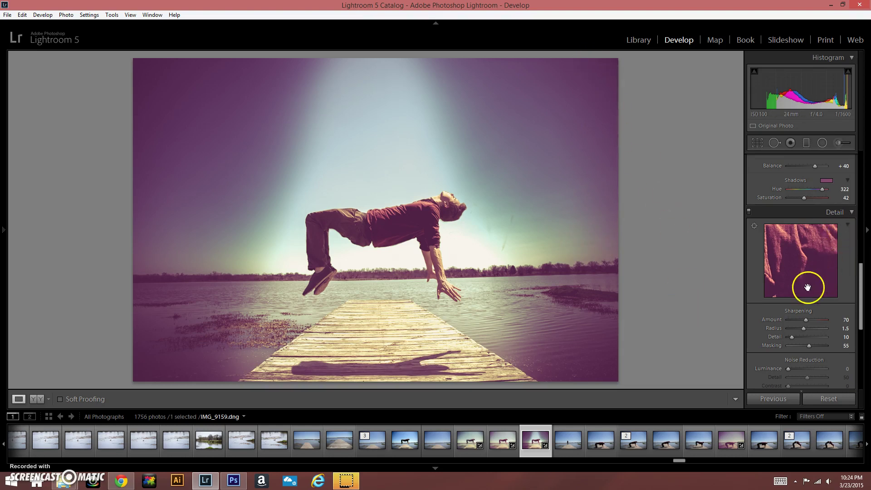
pyautogui.scroll(-4, 807, 287)
pyautogui.scroll(-2, 808, 263)
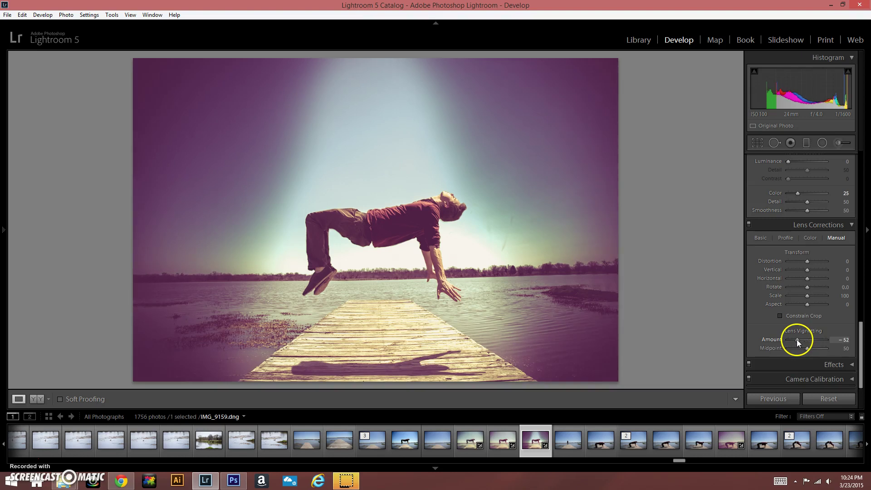
pyautogui.moveTo(799, 341)
pyautogui.mouseDown()
pyautogui.moveTo(755, 348)
pyautogui.moveTo(823, 355)
pyautogui.moveTo(800, 358)
pyautogui.mouseUp()
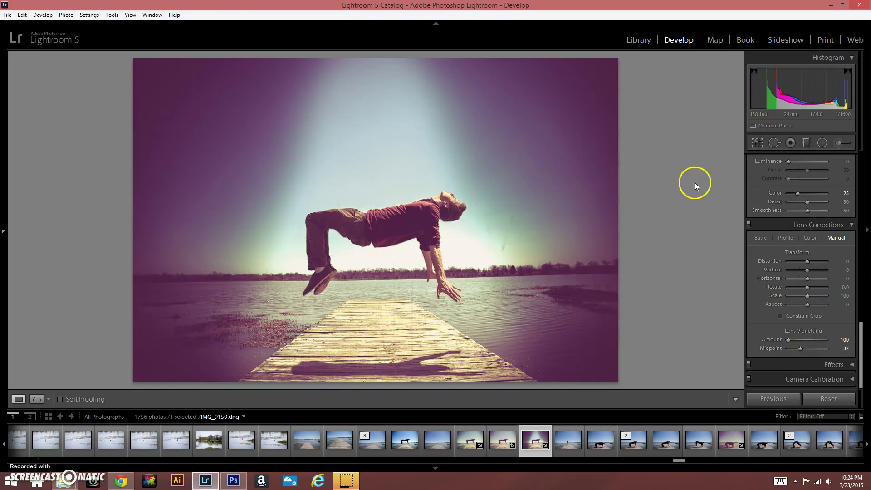
pyautogui.scroll(10, 804, 217)
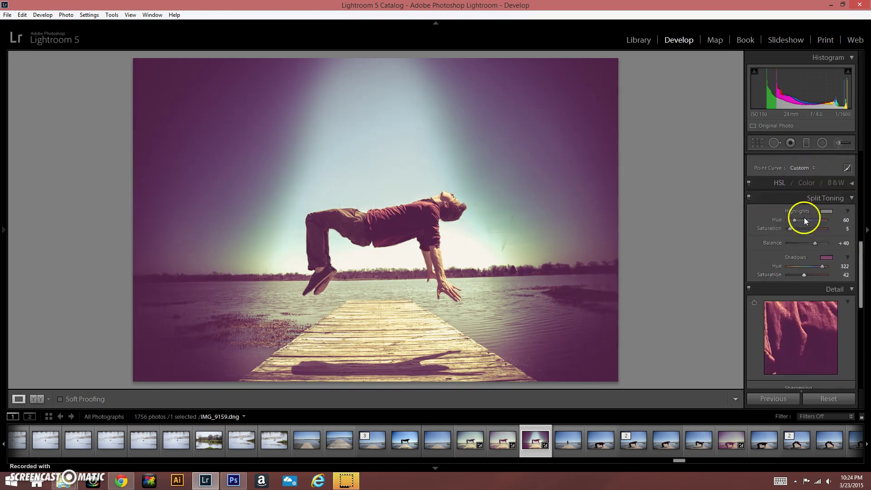
# - Inspect the man's head and arm at 1:1 zoom
pyautogui.click(441, 192)
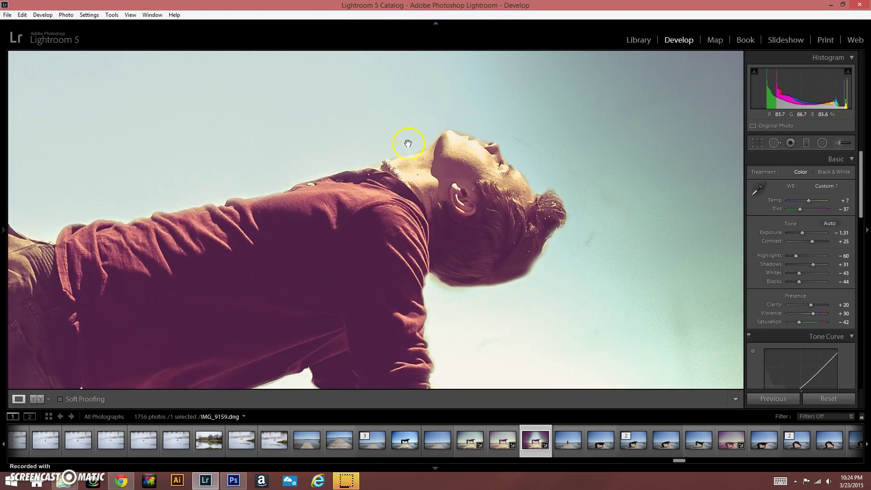
pyautogui.click(499, 181)
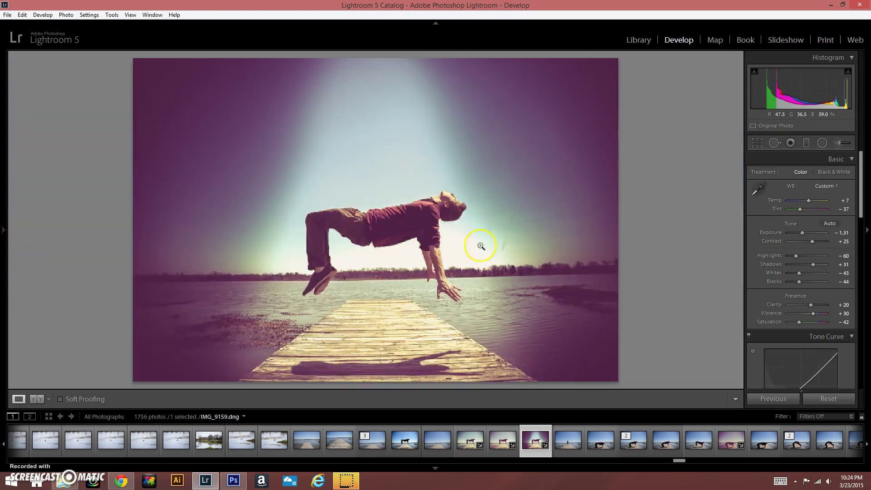
pyautogui.click(438, 255)
pyautogui.click(443, 238)
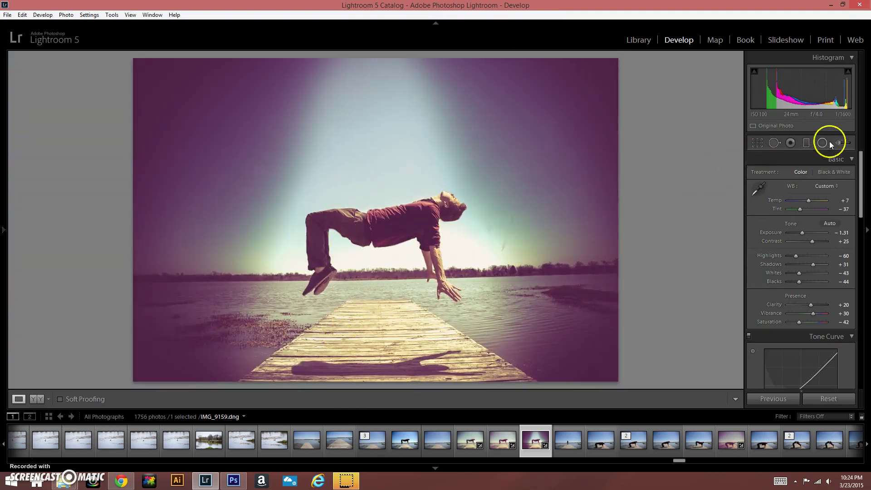
# - Raise Clarity to +86, then check the dock and the man's head at 1:1
pyautogui.click(824, 304)
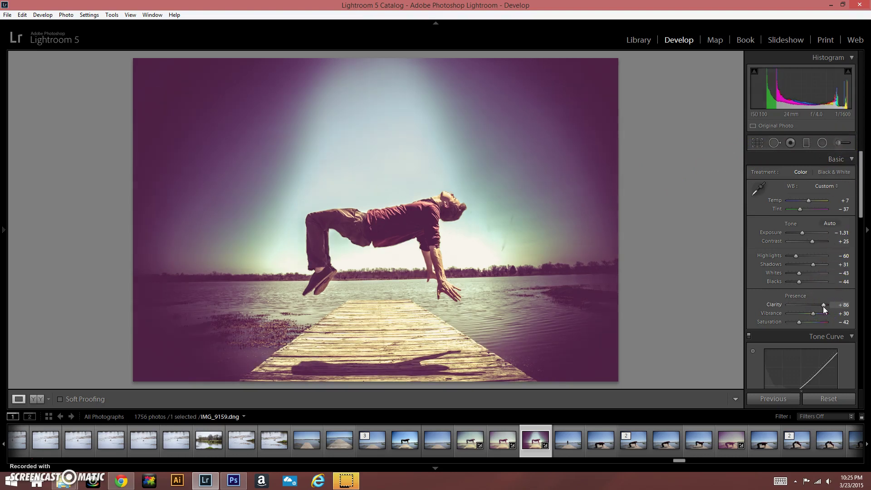
pyautogui.moveTo(380, 346); pyautogui.dragTo(420, 261)
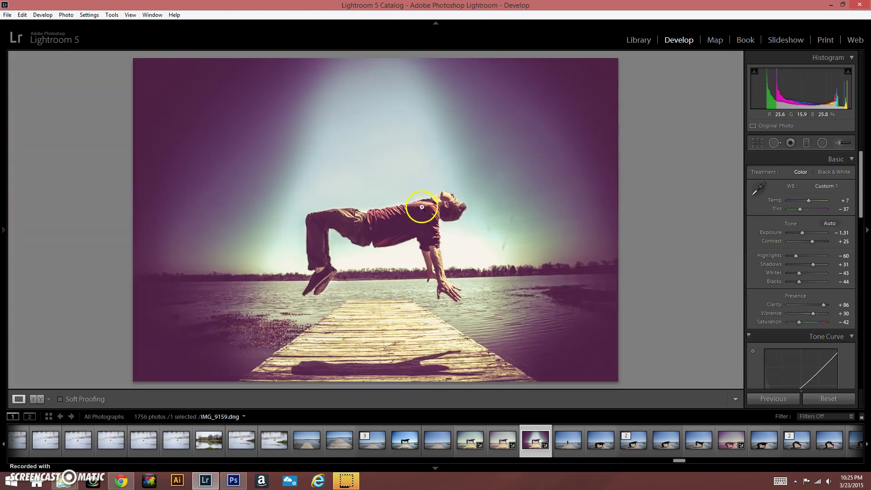
pyautogui.click(446, 203)
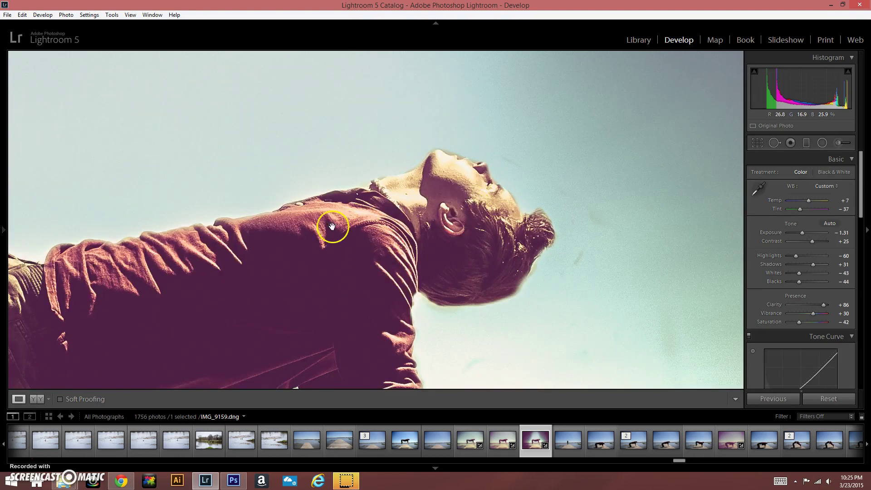
# - Paint a new local adjustment on the man's face with Clarity -59, Contrast -45 and Shadows 3
pyautogui.click(246, 272)
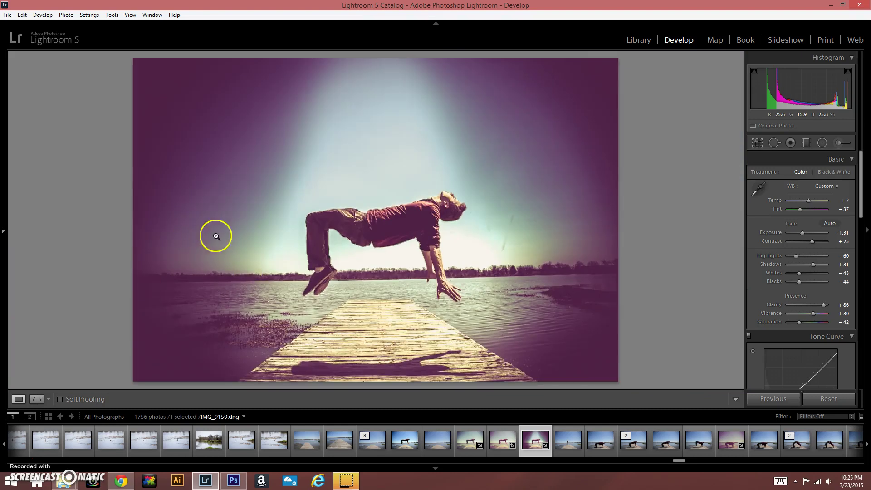
pyautogui.click(842, 143)
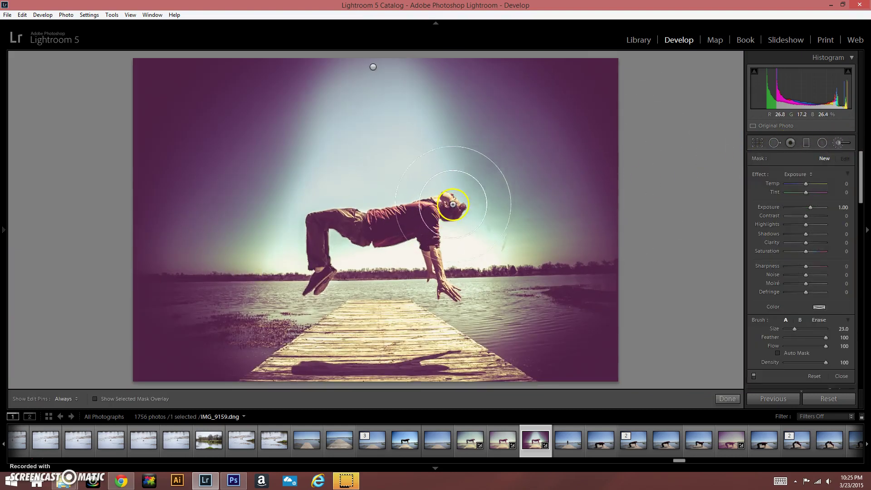
pyautogui.press('h')
pyautogui.scroll(-5, 431, 209)
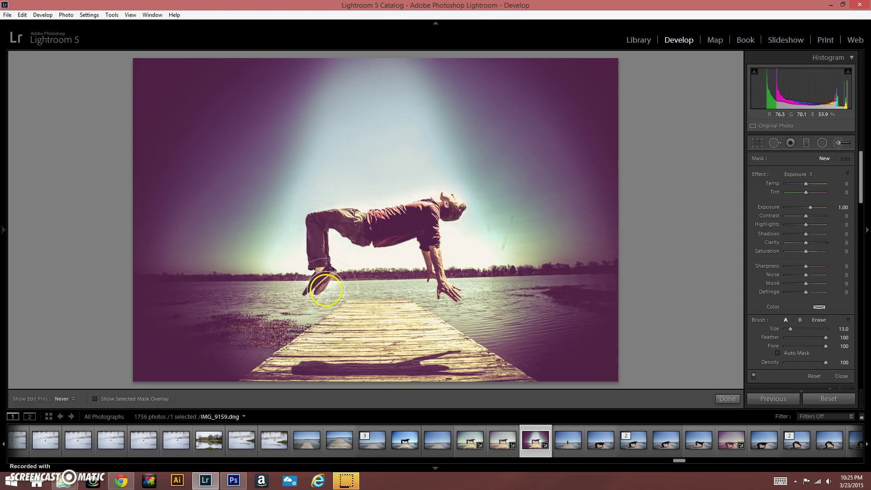
pyautogui.press('h')
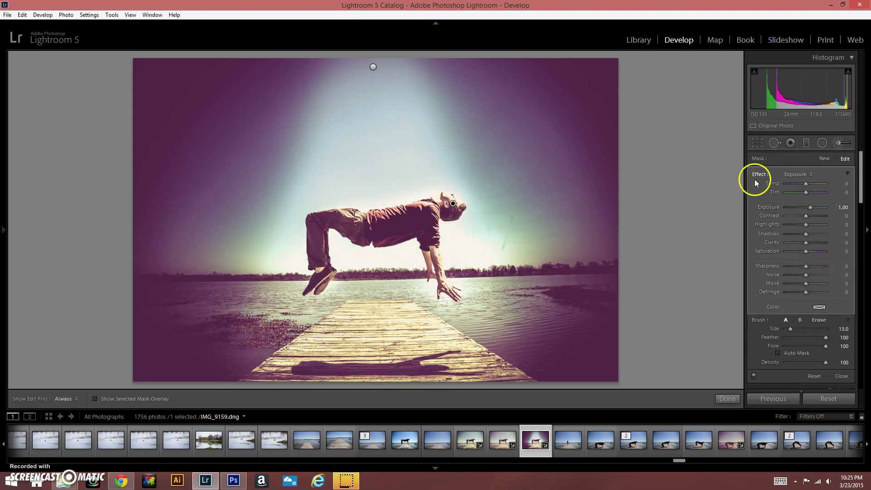
pyautogui.doubleClick(759, 174)
pyautogui.click(794, 243)
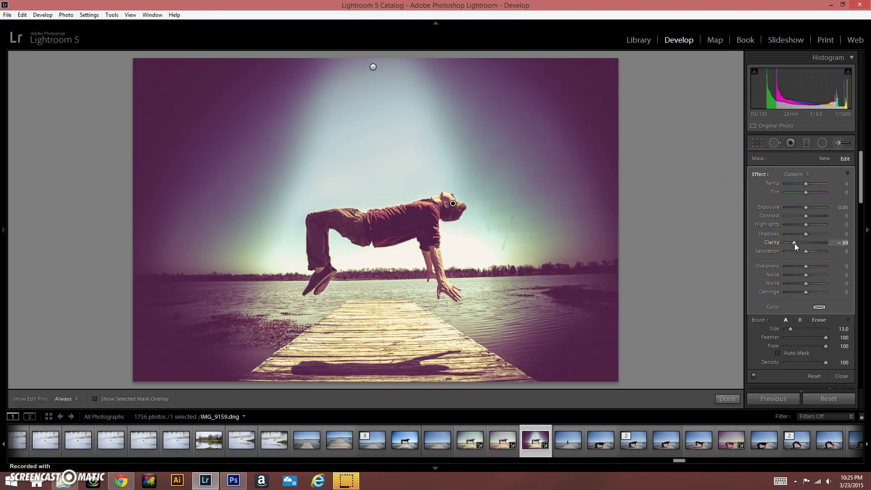
pyautogui.click(797, 216)
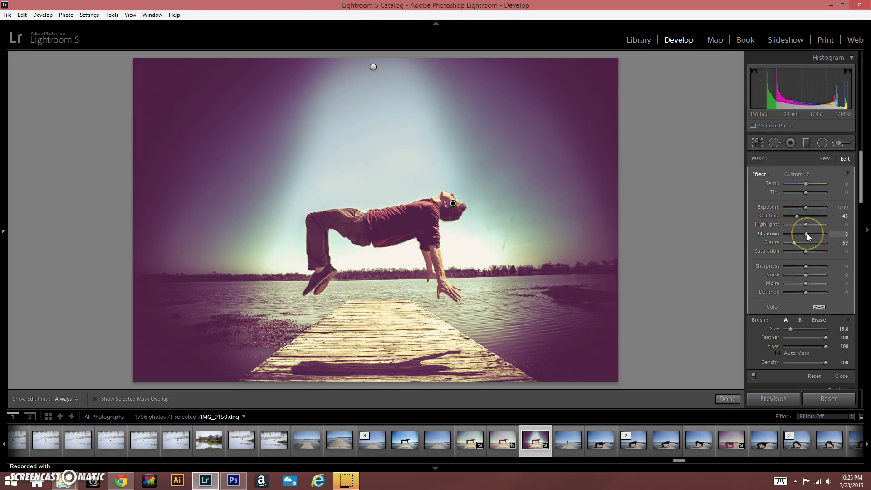
pyautogui.click(838, 166)
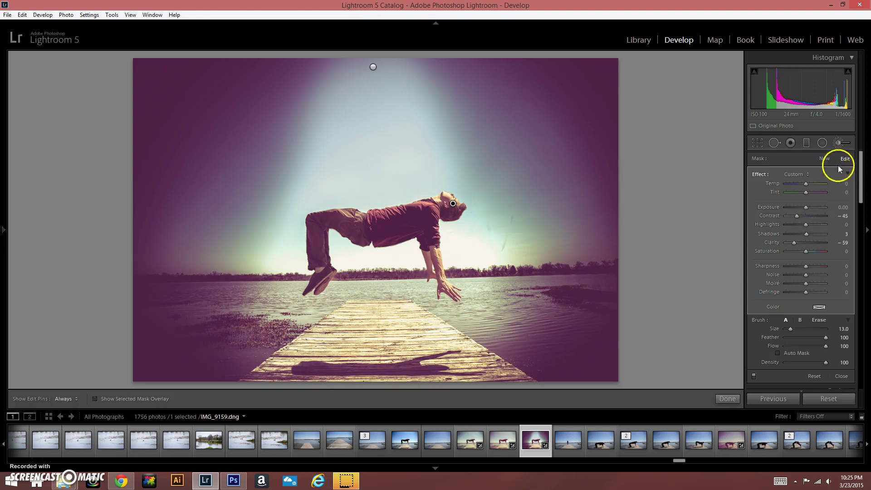
pyautogui.click(837, 138)
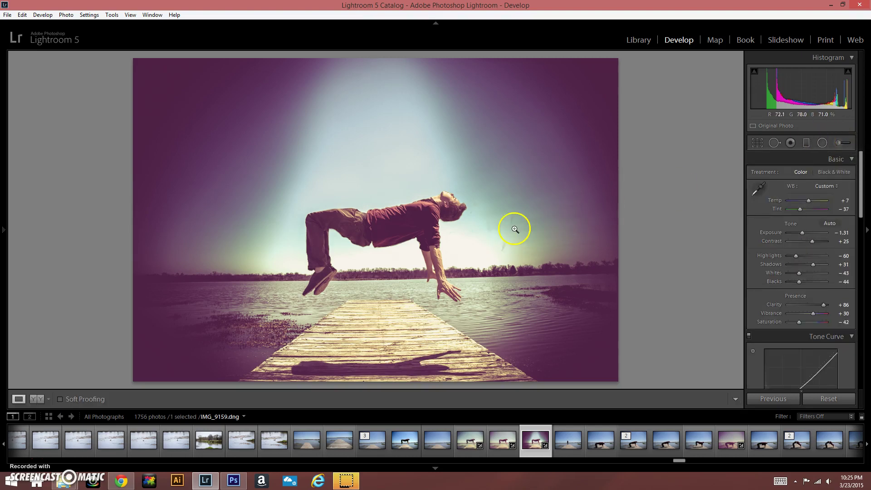
# - Find the dust at 1:1, then heal the dark sky streak beside the man's head with a size-75 Spot Removal
pyautogui.click(504, 245)
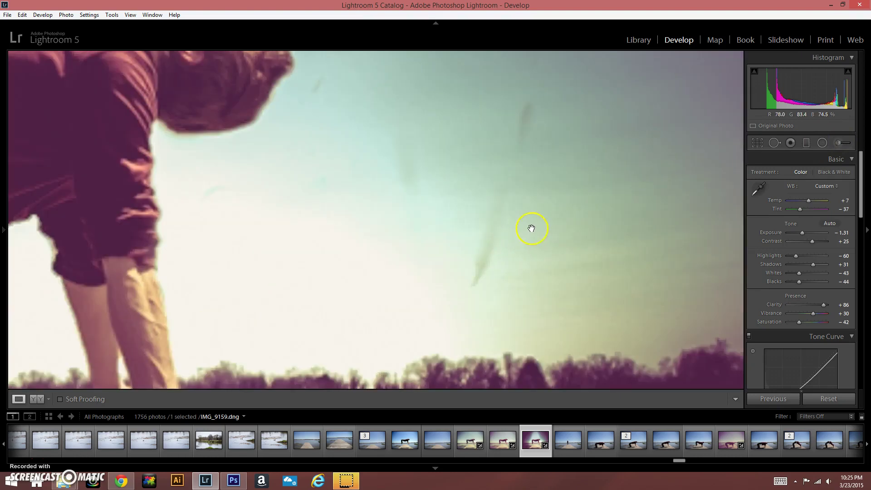
pyautogui.click(524, 155)
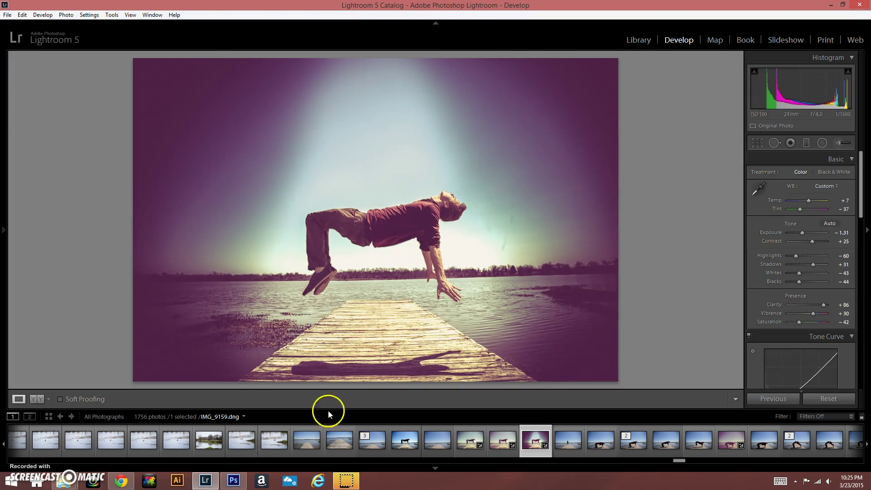
pyautogui.click(773, 144)
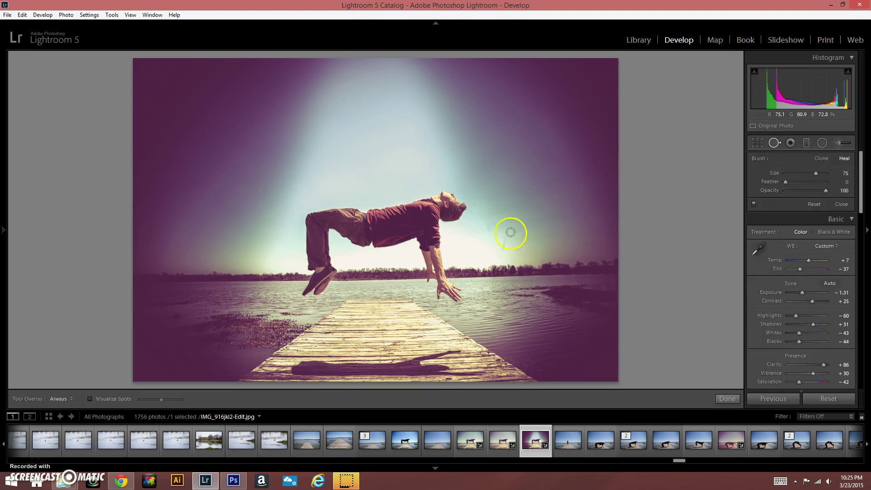
pyautogui.moveTo(513, 216); pyautogui.dragTo(501, 250)
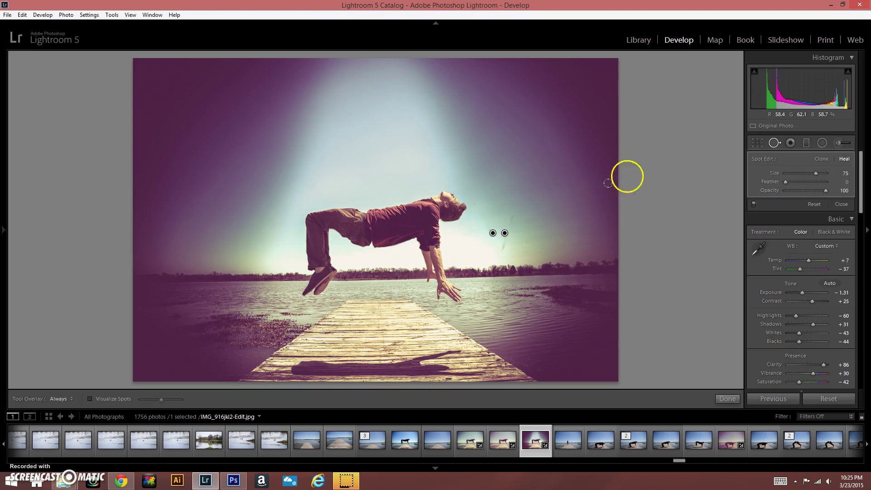
pyautogui.click(775, 143)
pyautogui.click(774, 142)
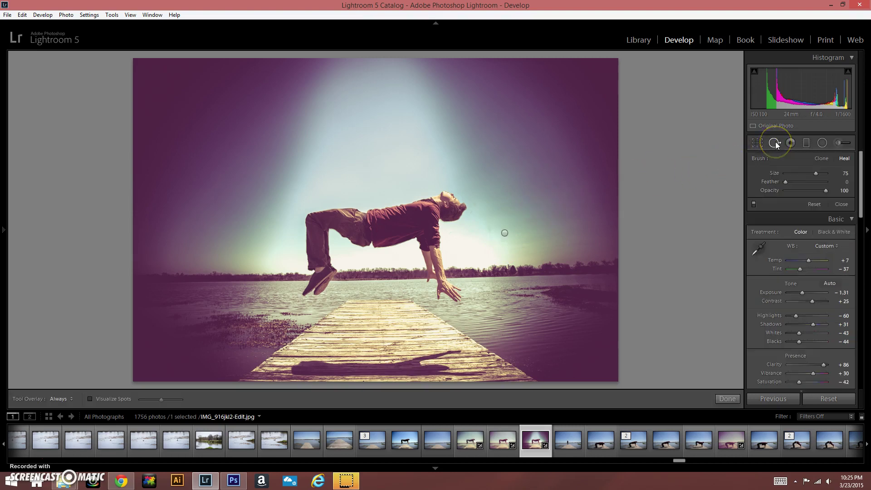